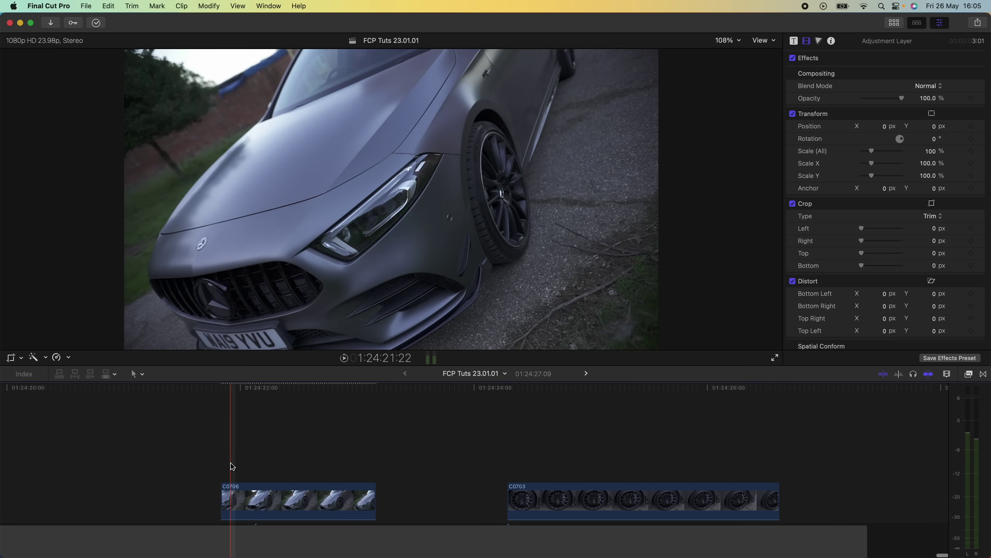
Play through clip C0706 and blade its speed at about 01:24:22:11, near the end of the clip.
key("space")
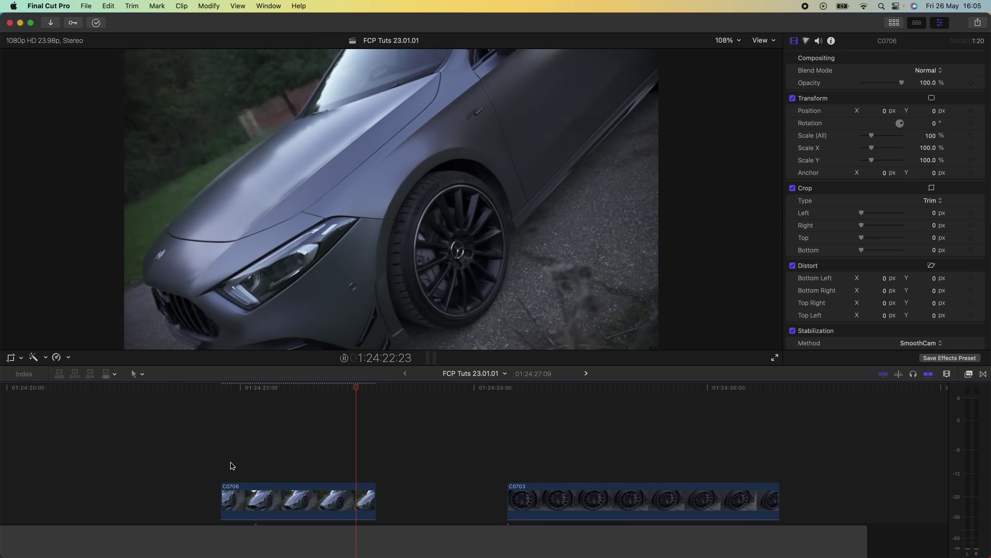
left_click(287, 388)
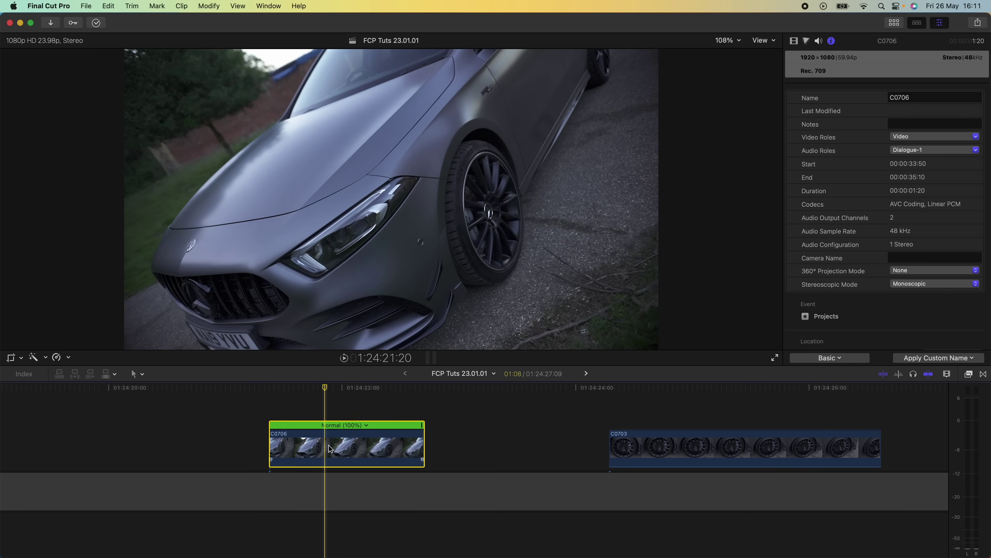
left_click(397, 388)
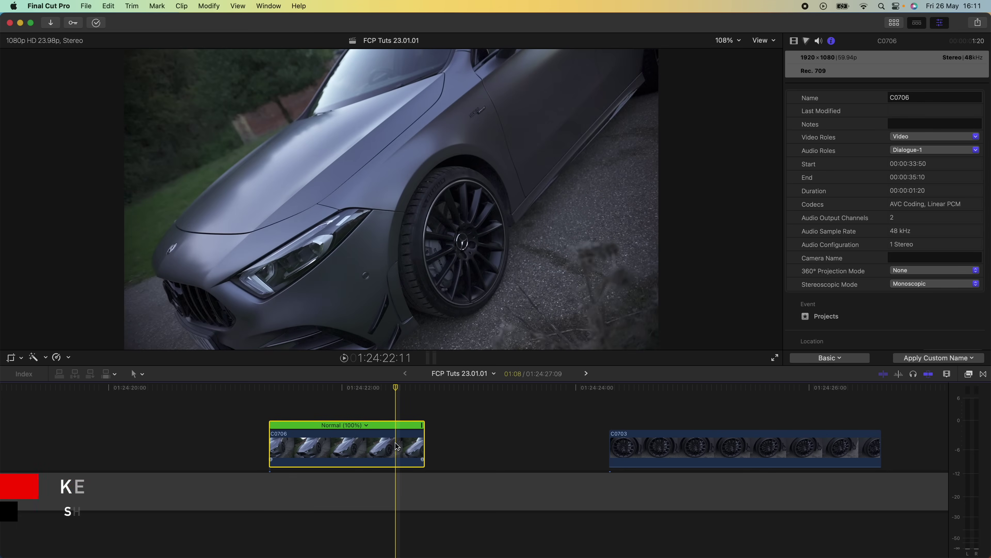
key("shift+b")
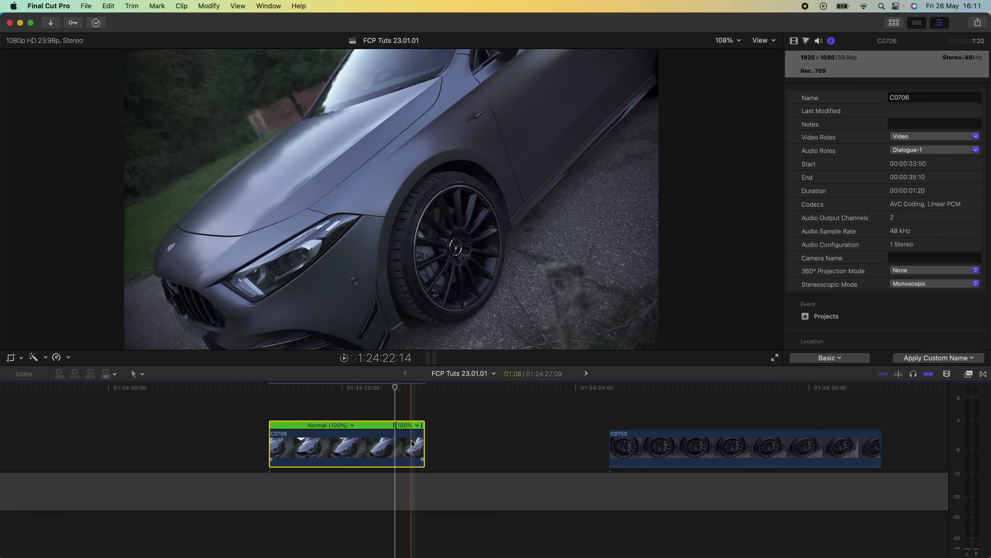
Speed up the first speed section of C0706 by compressing it until the whole clip is 10 frames long.
left_click_drag(395, 427, 291, 425)
key("super+equal")
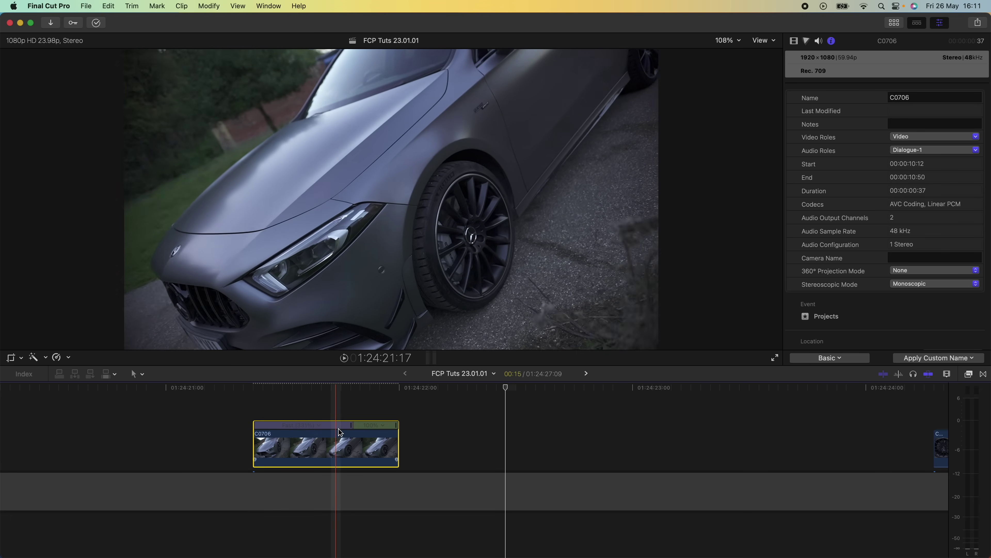
left_click_drag(351, 425, 312, 425)
key("space")
key("space")
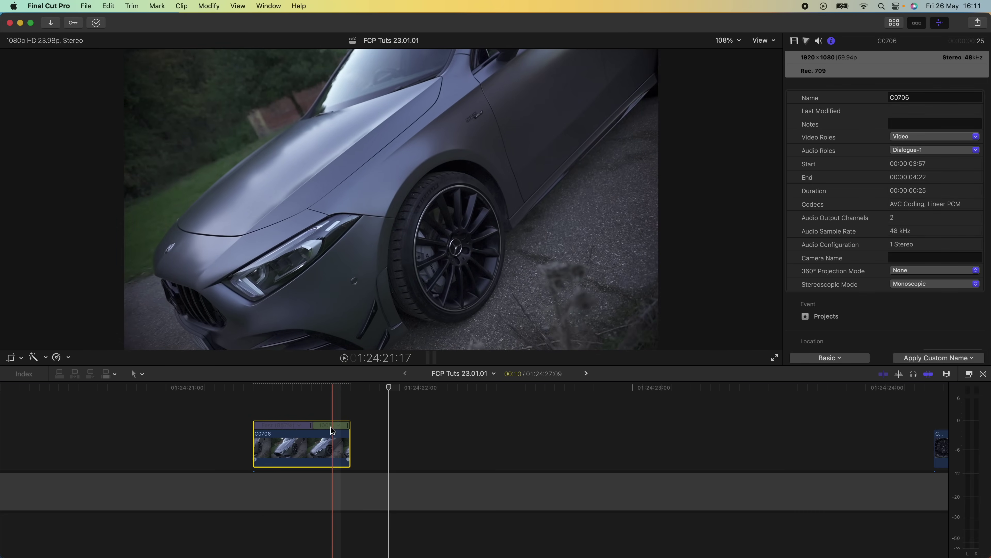
Slow down the second speed section of C0706 by stretching it until the whole clip is 21 frames long.
left_click_drag(348, 426, 455, 426)
left_click(408, 381)
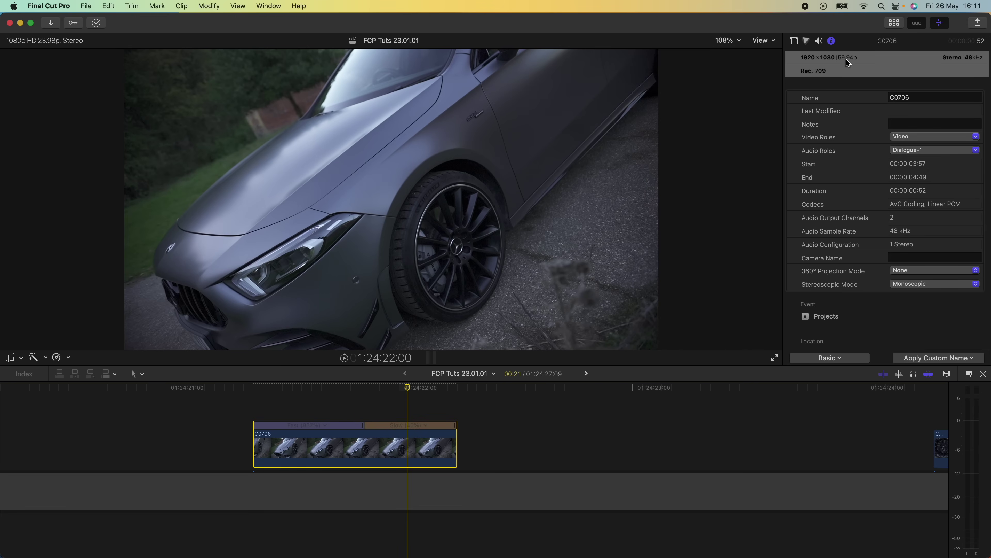
left_click_drag(391, 388, 365, 388)
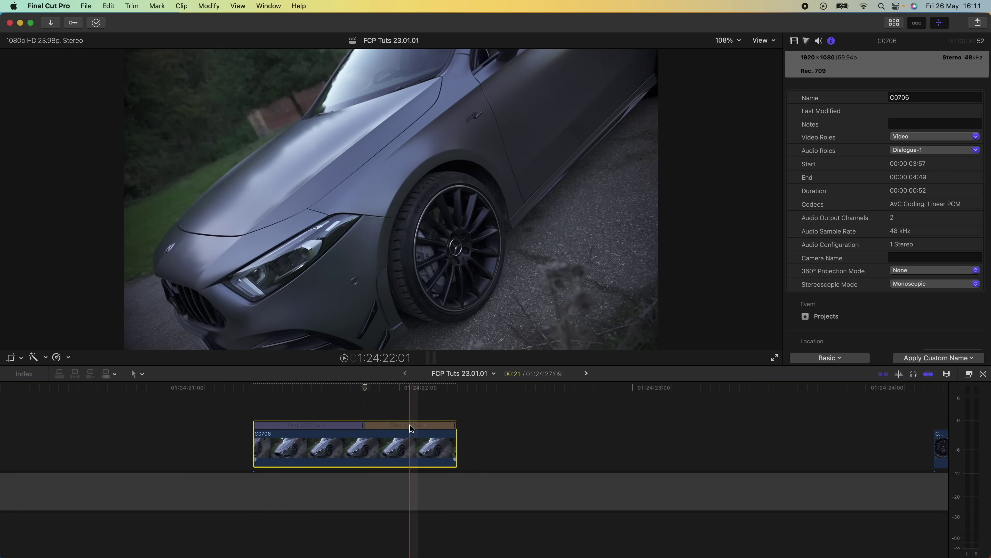
Trim the end of C0706 to just after the speed transition and tighten its fast section to a clip length of 11 frames.
left_click_drag(455, 425, 345, 431)
left_click_drag(902, 425, 352, 430)
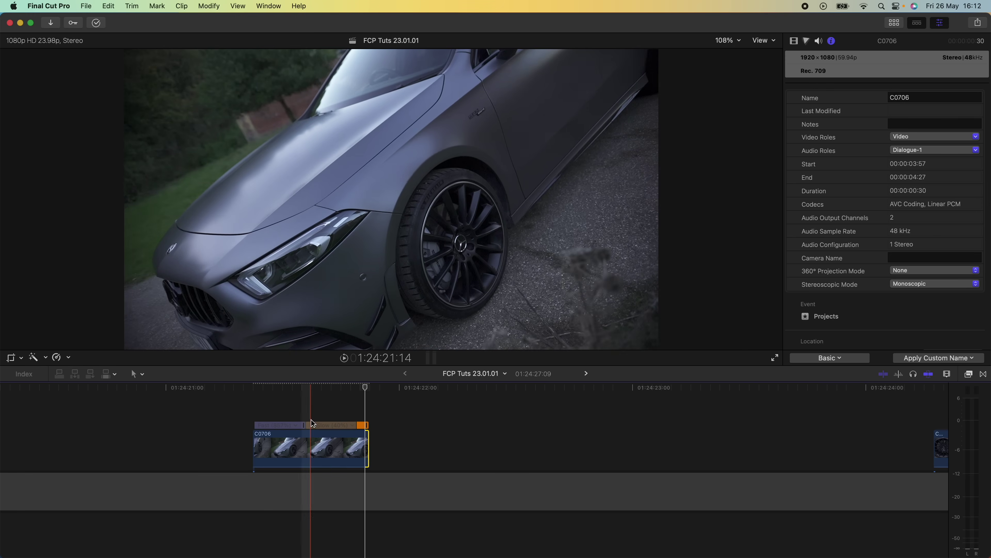
left_click_drag(352, 430, 356, 427)
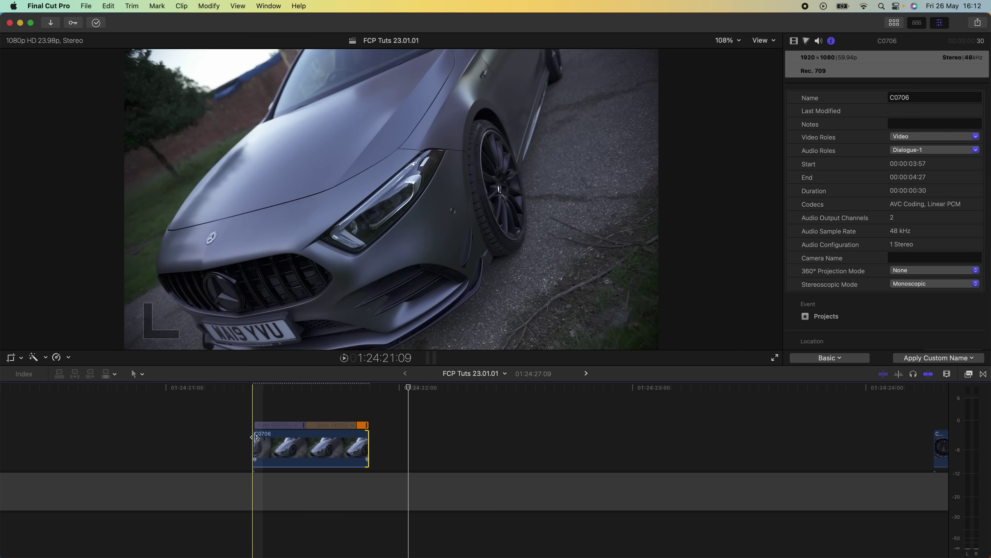
key("space")
key("space")
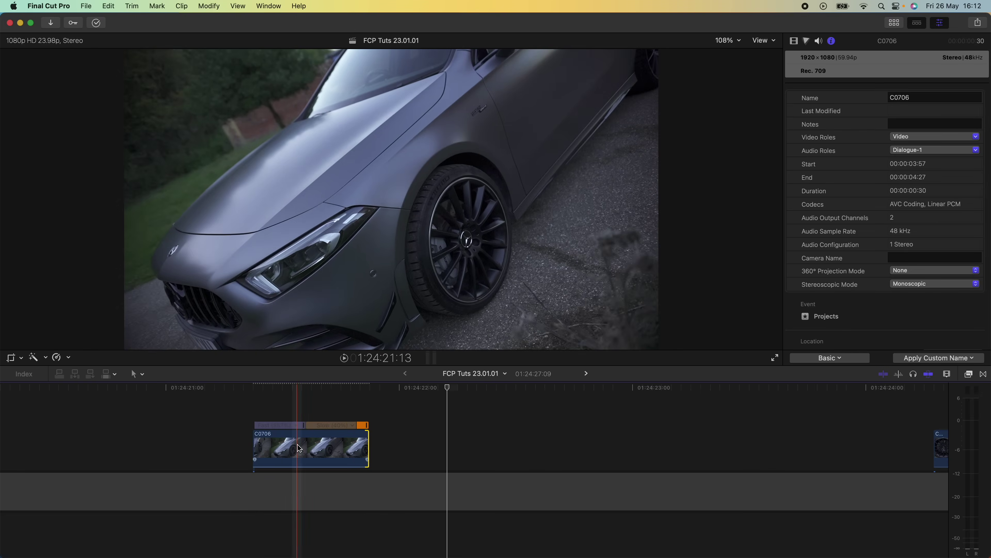
key("super+z")
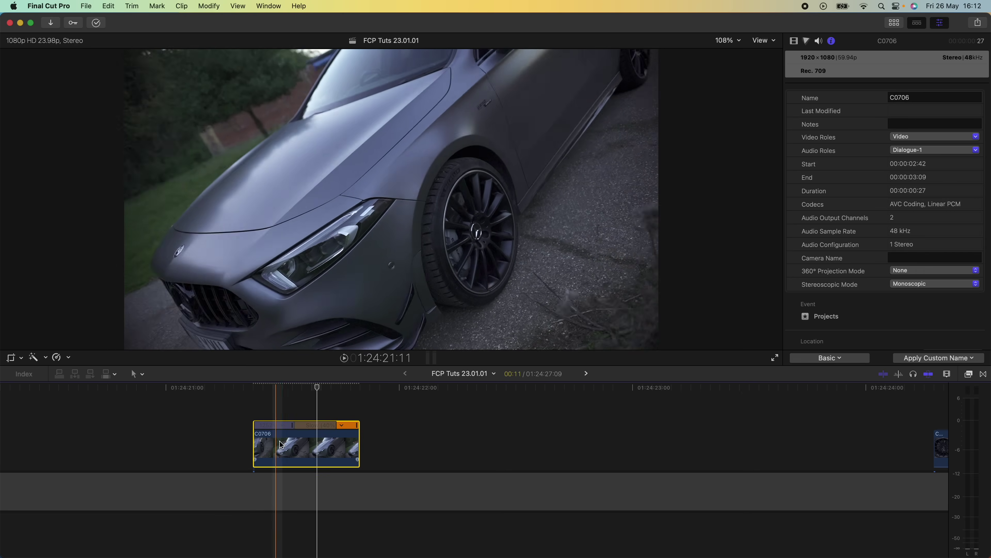
Turn on Stabilization for the speed-ramped C0706 clip.
left_click(795, 40)
scroll(820, 195, "down", 10)
left_click(792, 201)
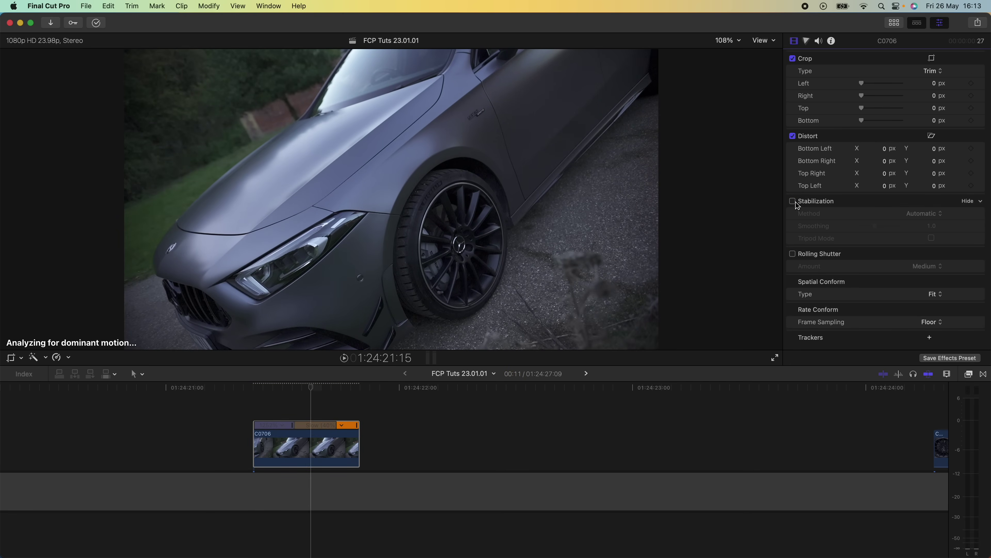
Show the Browser in the workspace and open the titles and generators library.
left_click(268, 6)
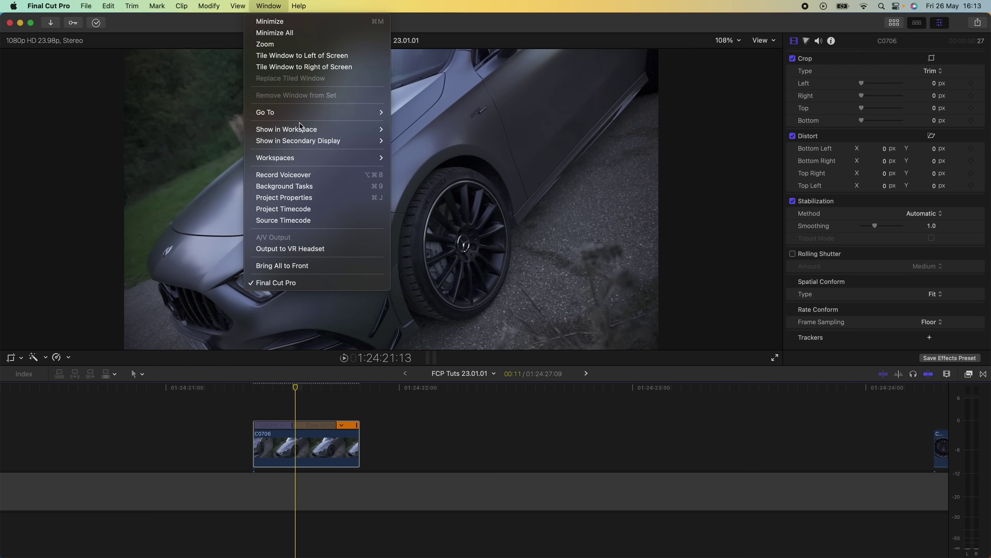
mouse_move(317, 131)
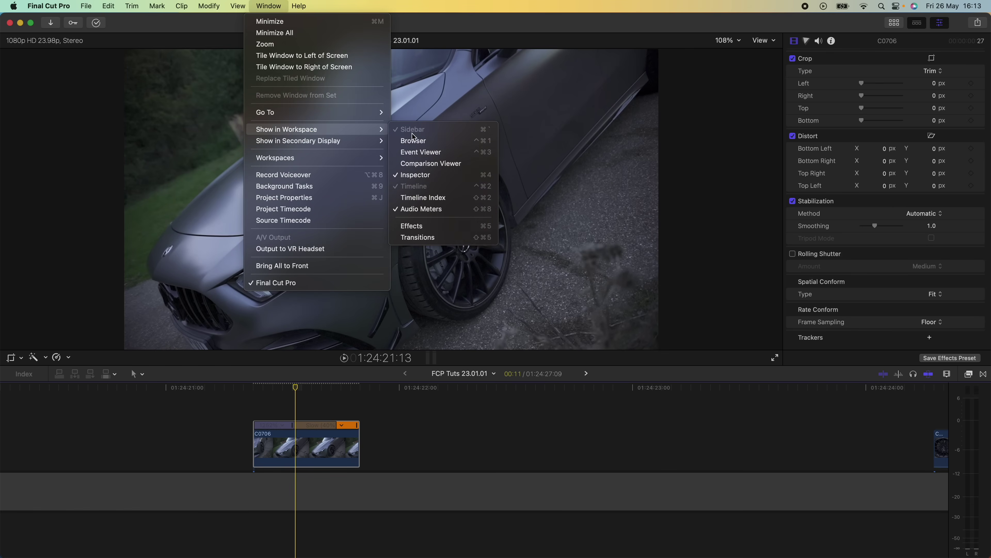
left_click(416, 142)
left_click(55, 40)
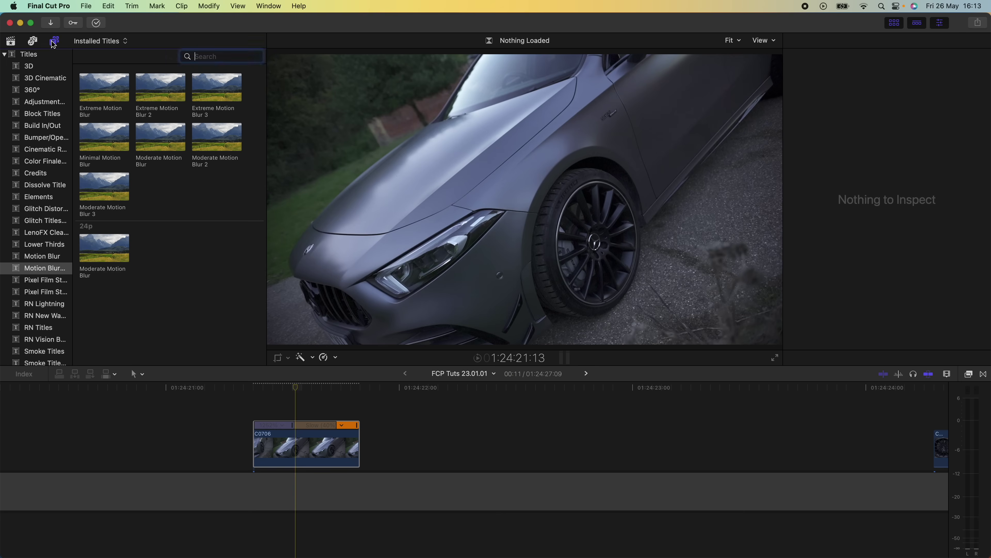
Add the Moderate Motion Blur 2 title above C0706, trim it to the clip's length, and narrow the Browser.
scroll(33, 150, "down", 5)
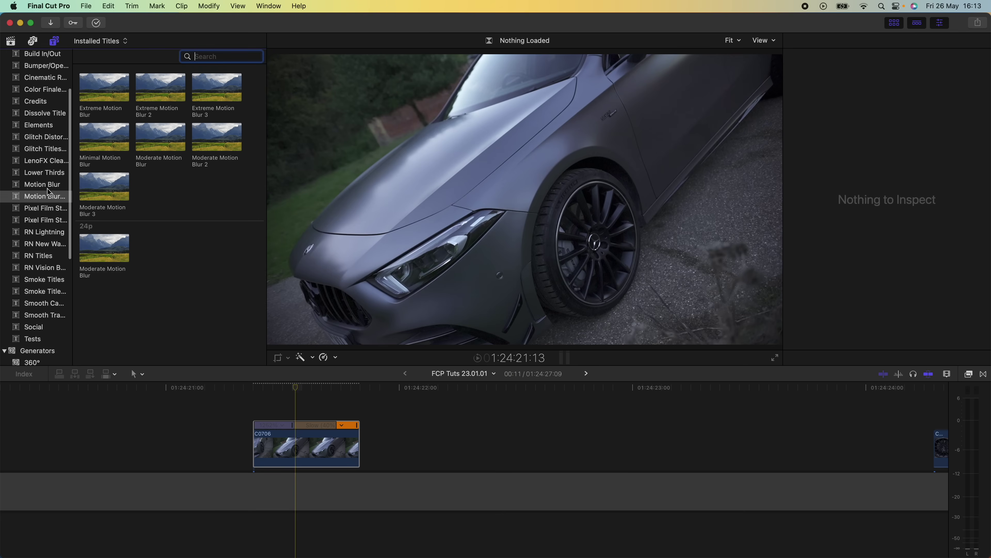
left_click_drag(211, 145, 257, 408)
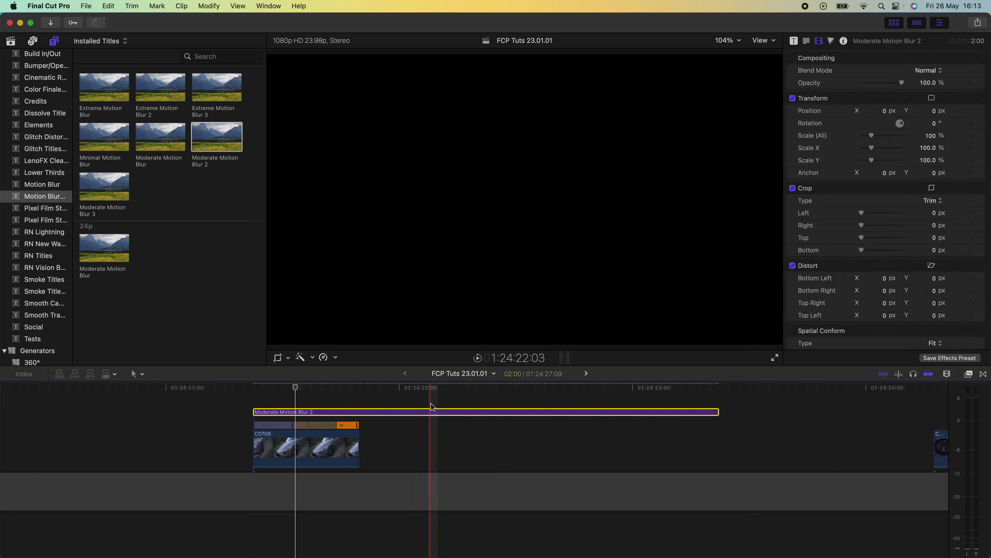
left_click(268, 385)
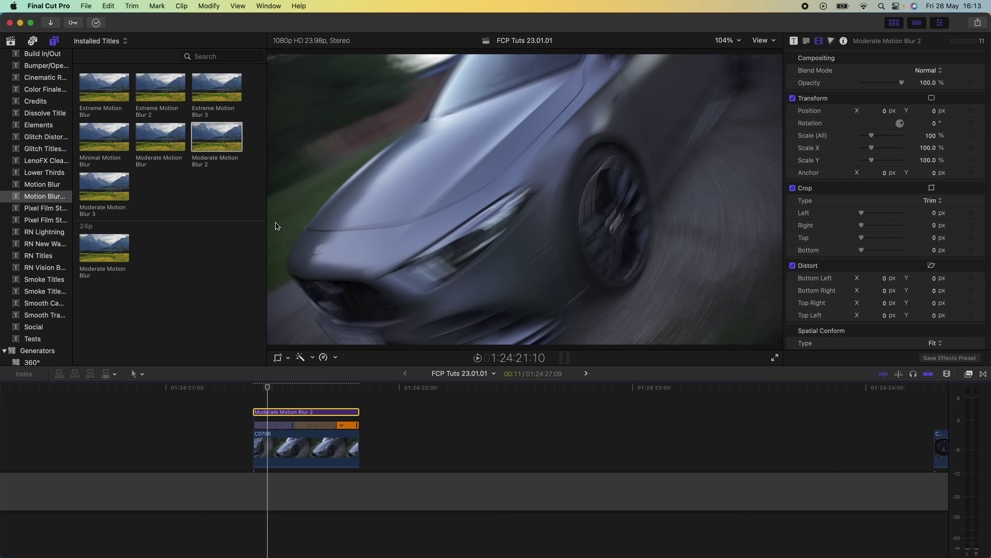
left_click_drag(277, 226, 119, 226)
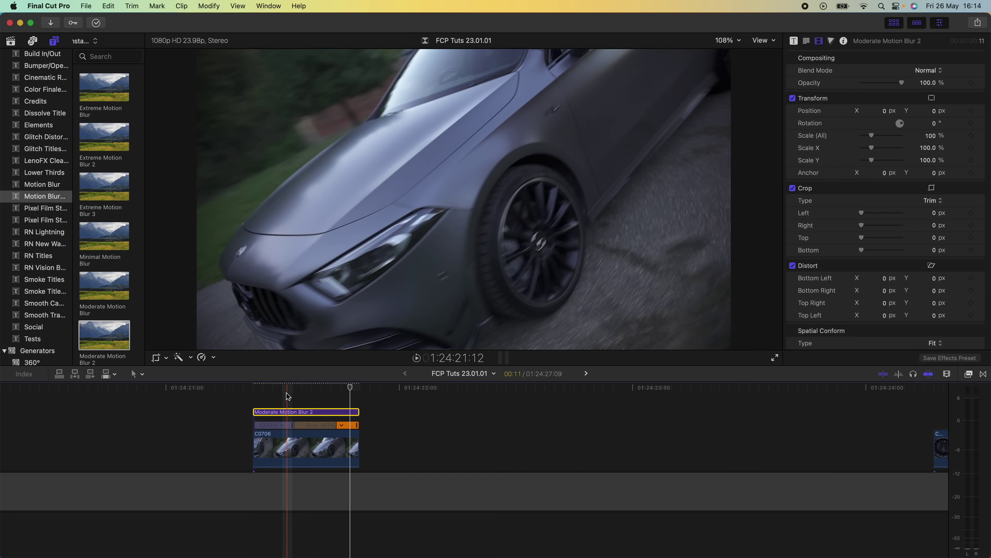
Duplicate the C0706 clip together with its Moderate Motion Blur 2 title directly after the original.
left_click(338, 401)
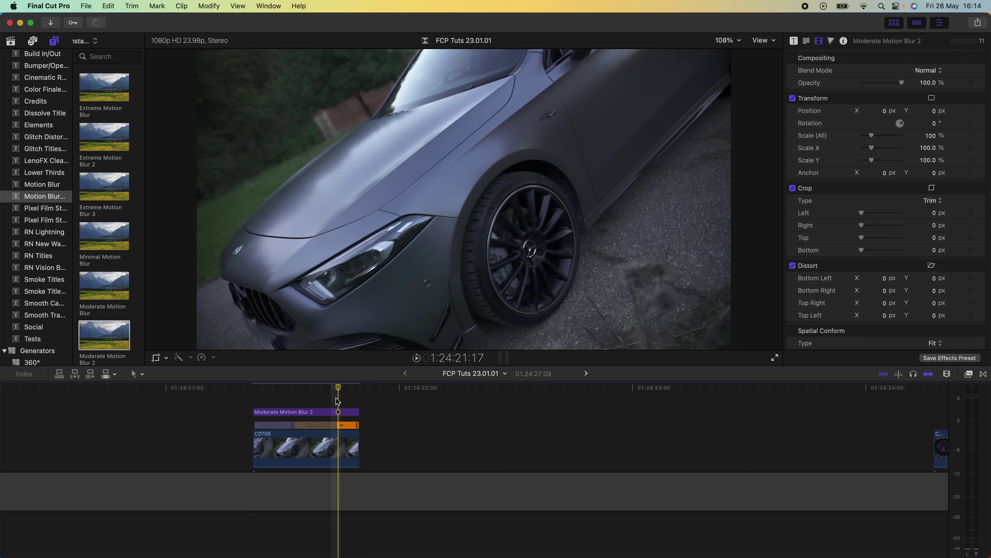
left_click_drag(329, 397, 313, 451)
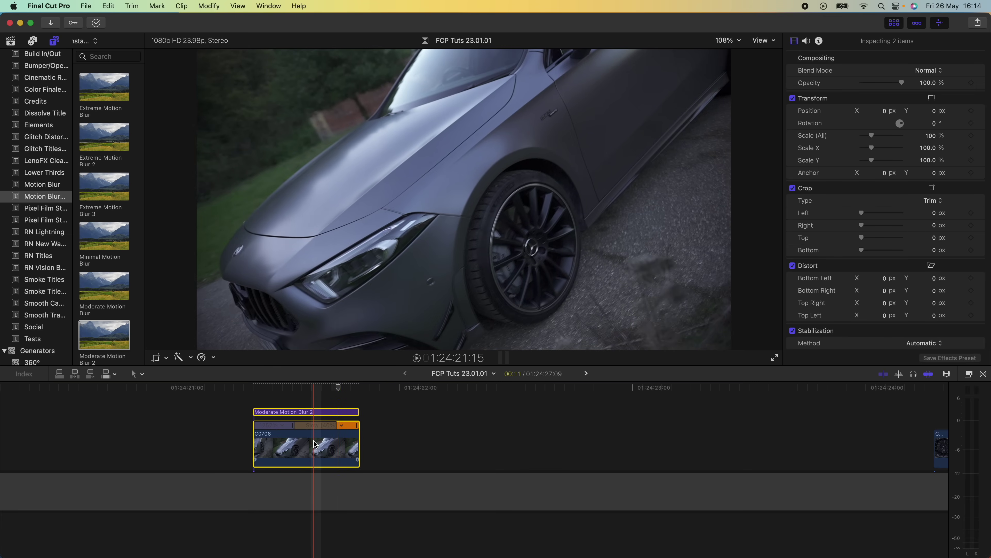
key("super+v")
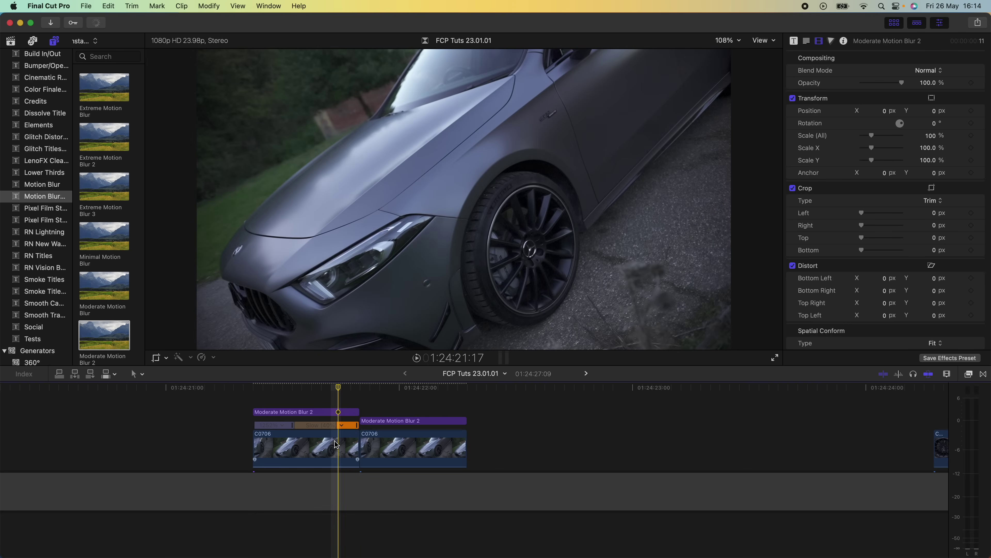
Combine the duplicated clip and its motion blur title into a compound clip in the Projects event, keeping the default name.
scroll(339, 449, "right", 3)
scroll(340, 449, "up", 2)
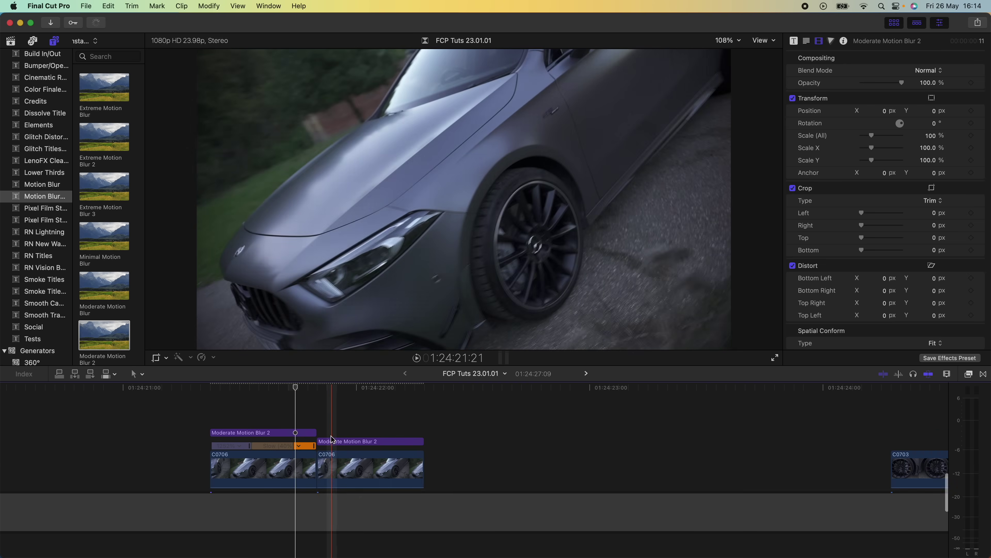
left_click(353, 465)
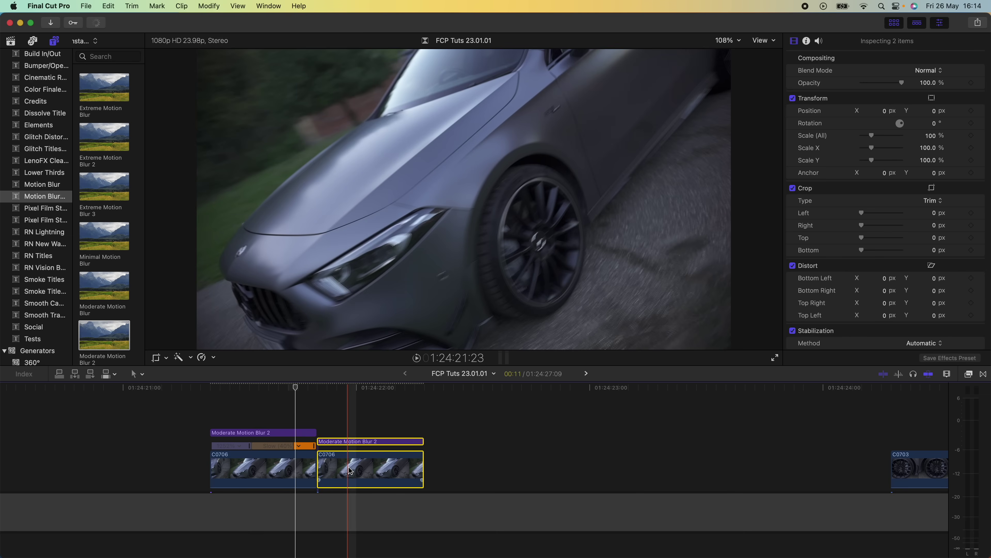
right_click(353, 468)
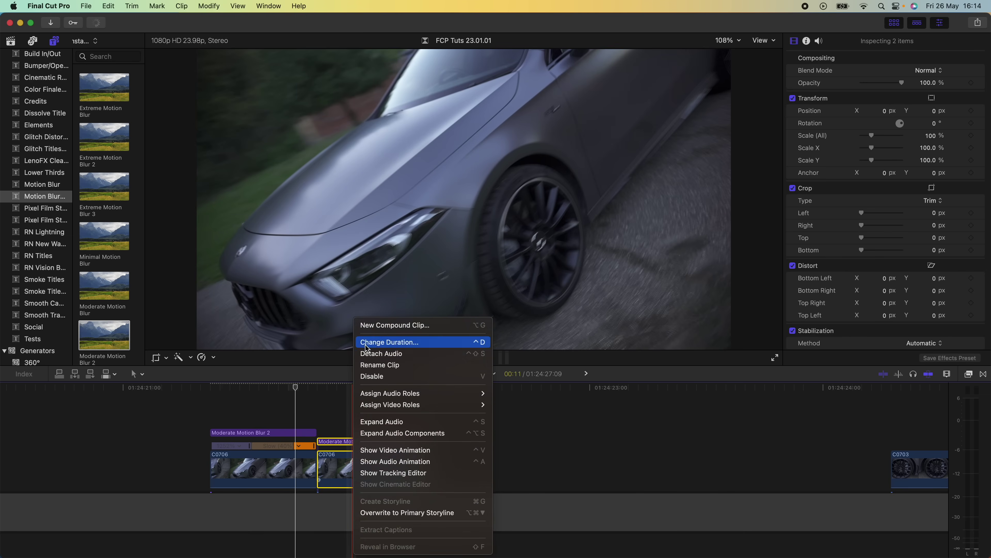
left_click(381, 325)
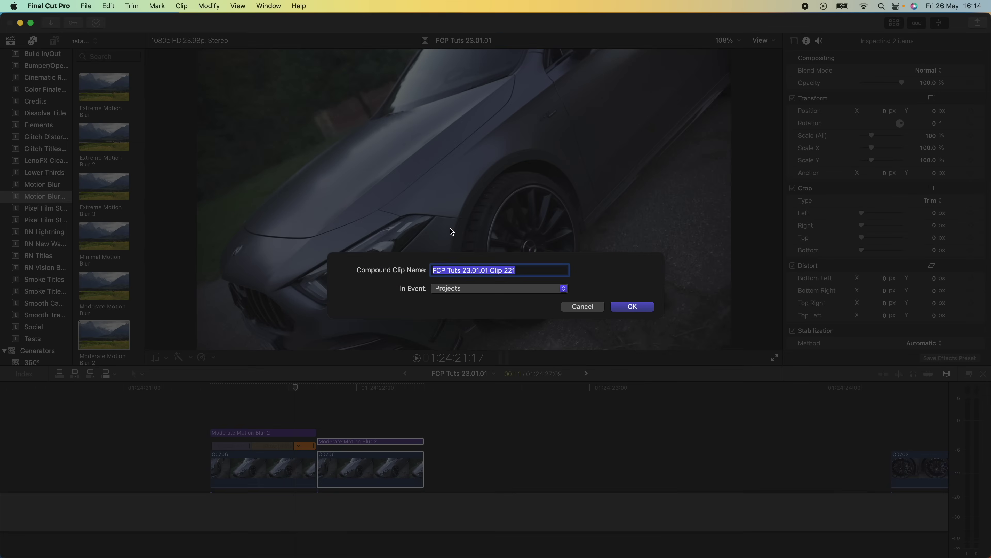
left_click(626, 307)
Reverse the compound clip's playback and play the forward and reversed clips in sequence.
left_click(347, 467)
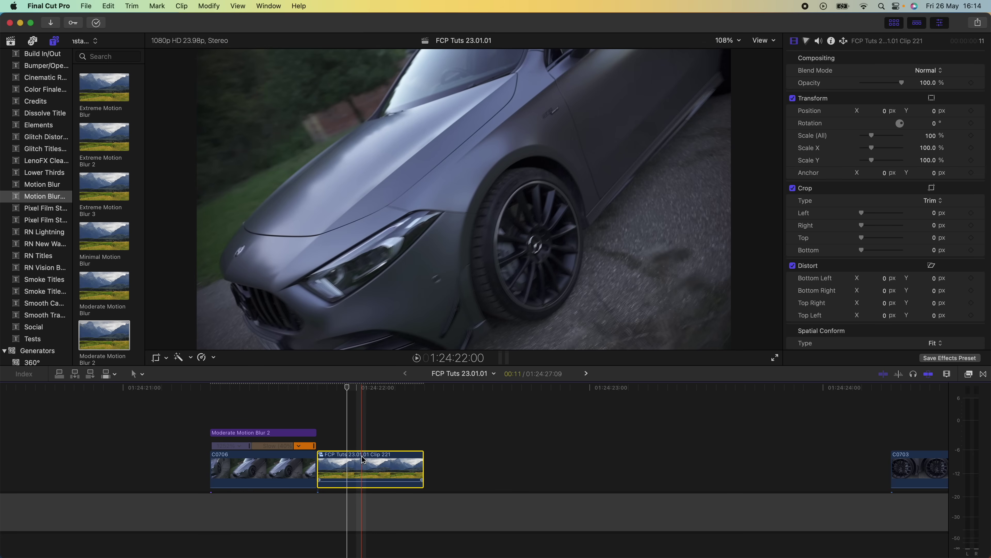
left_click(389, 390)
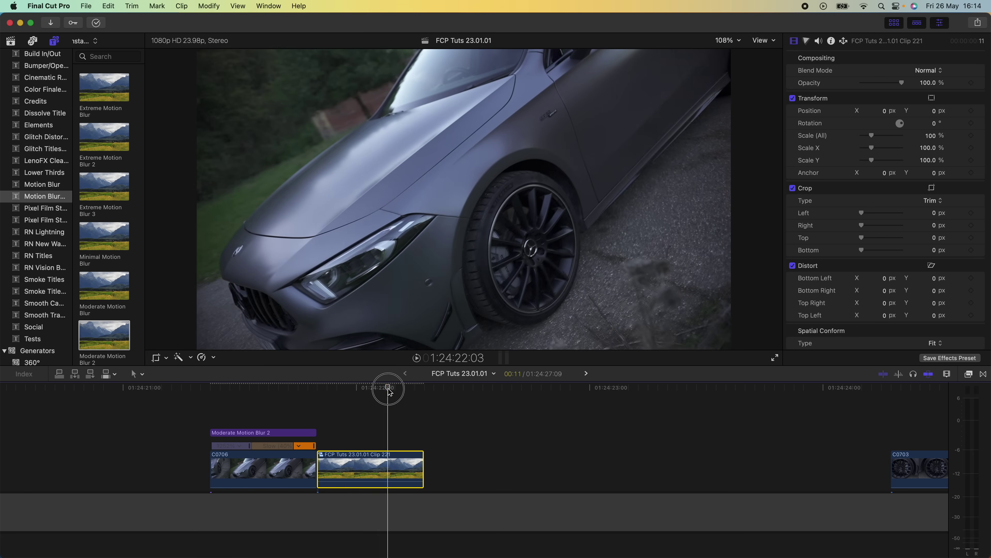
left_click(355, 389)
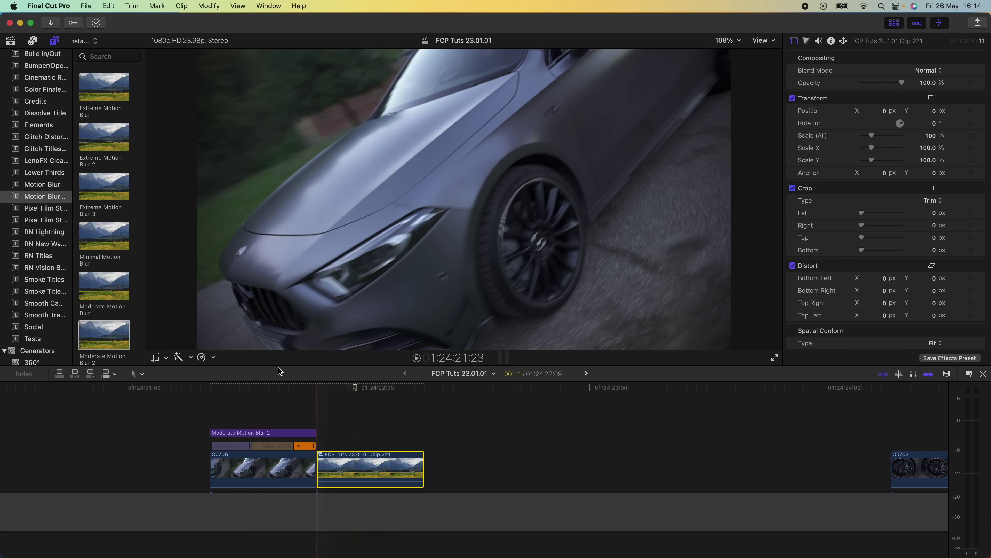
left_click(214, 357)
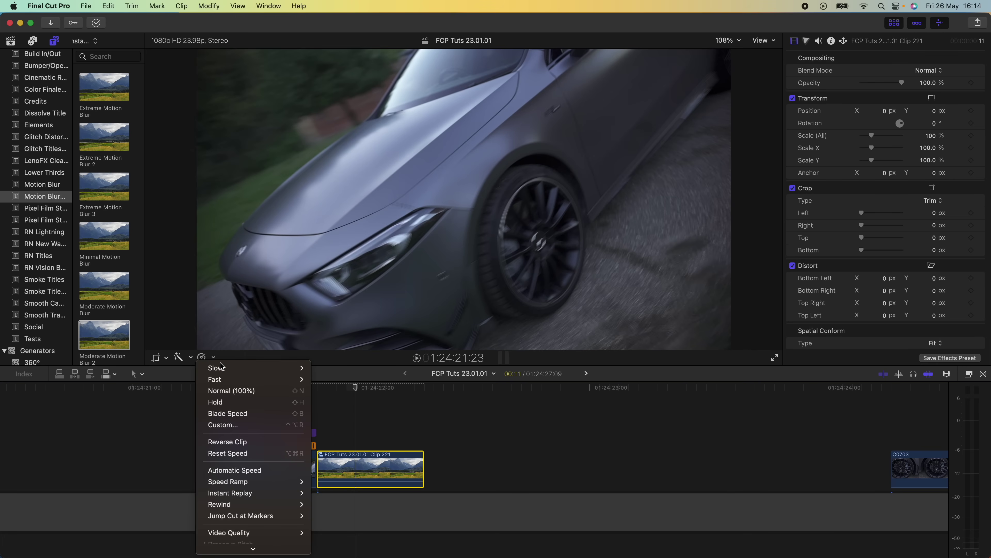
left_click(238, 442)
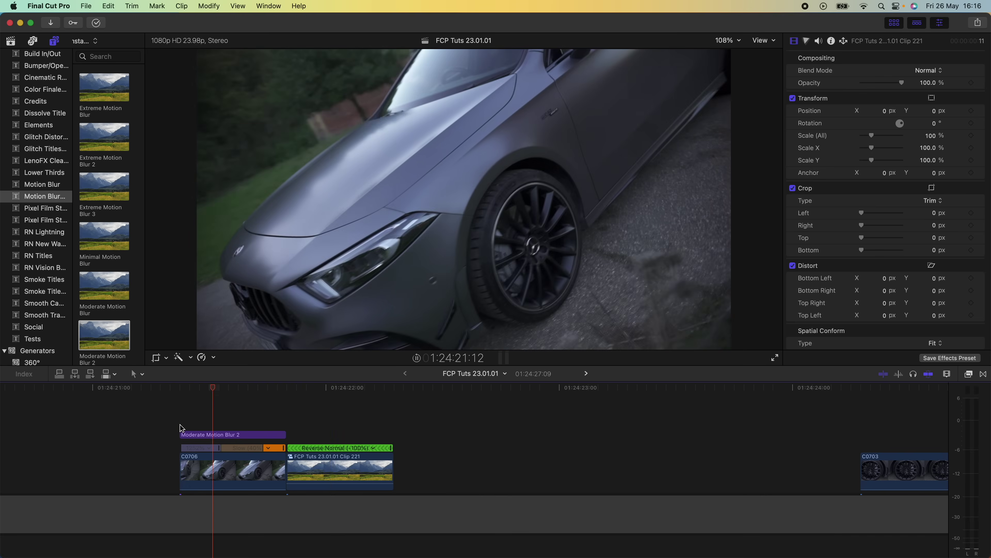
key("space")
key("space")
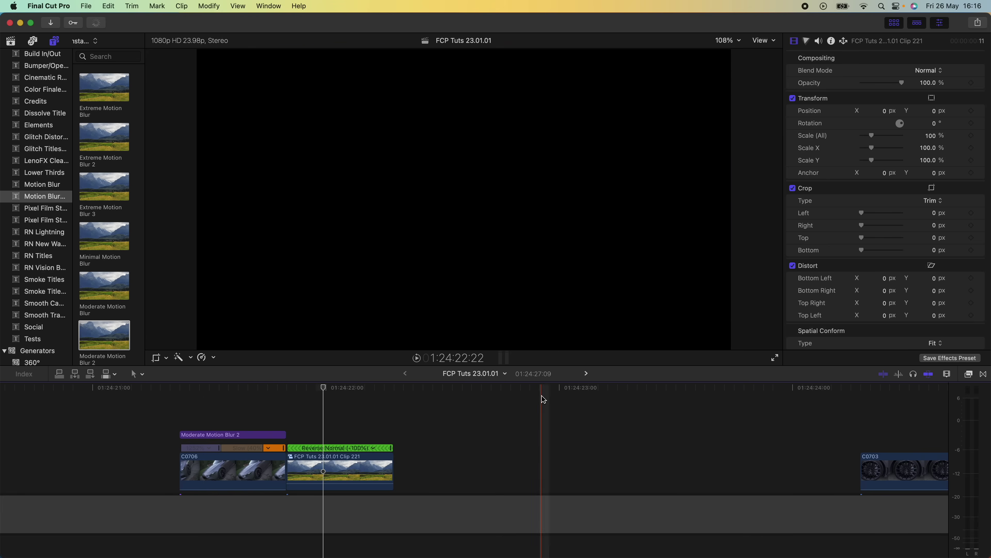
Move the C0703 wheel clip to just after the reversed compound clip.
left_click_drag(894, 470, 437, 469)
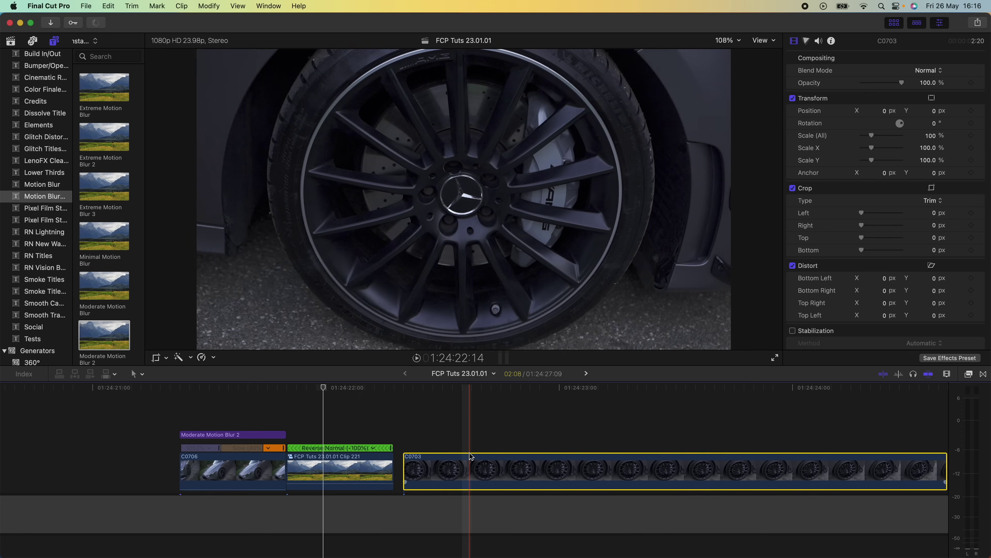
left_click(373, 387)
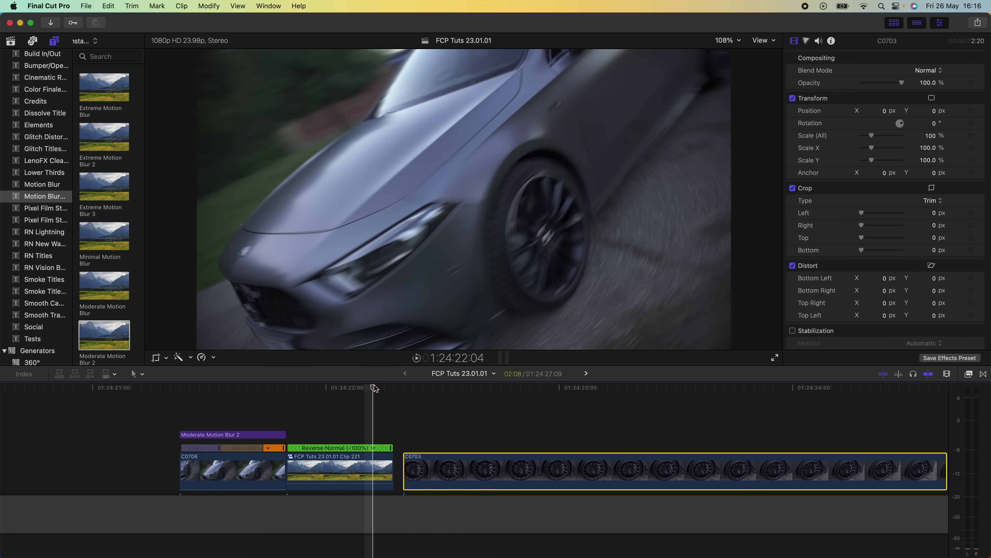
Try reversing the C0703 wheel clip's playback, preview it, and undo the reversal.
left_click_drag(370, 388, 841, 393)
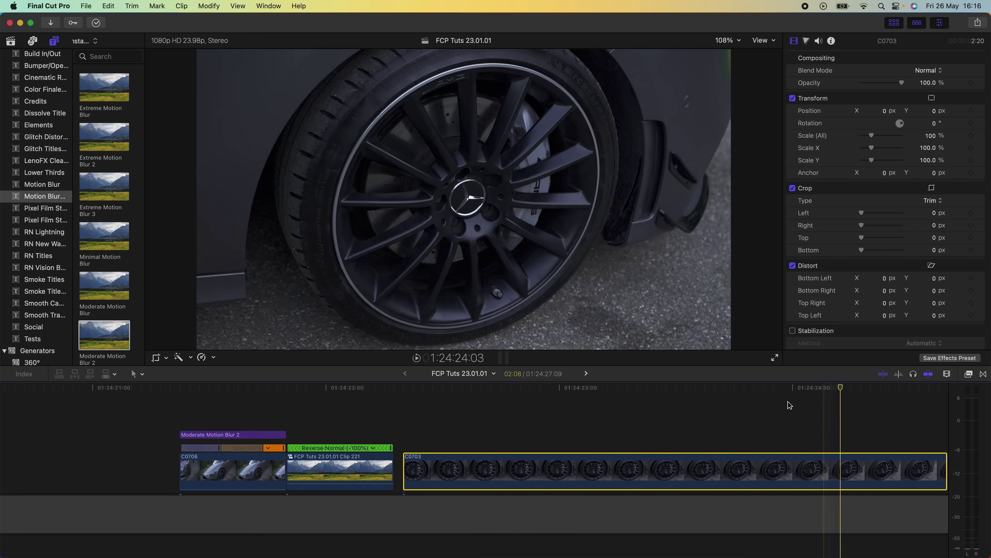
left_click(581, 431)
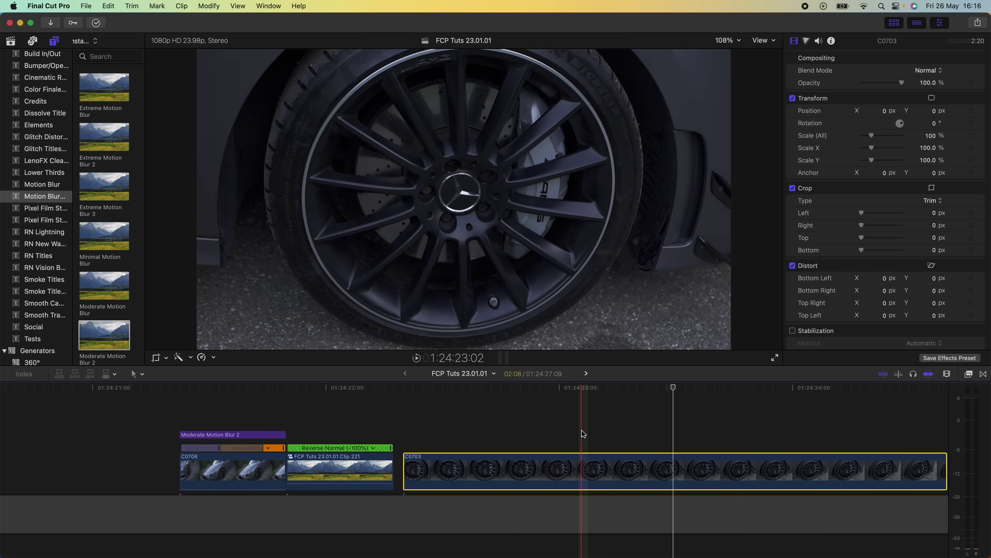
left_click(502, 468)
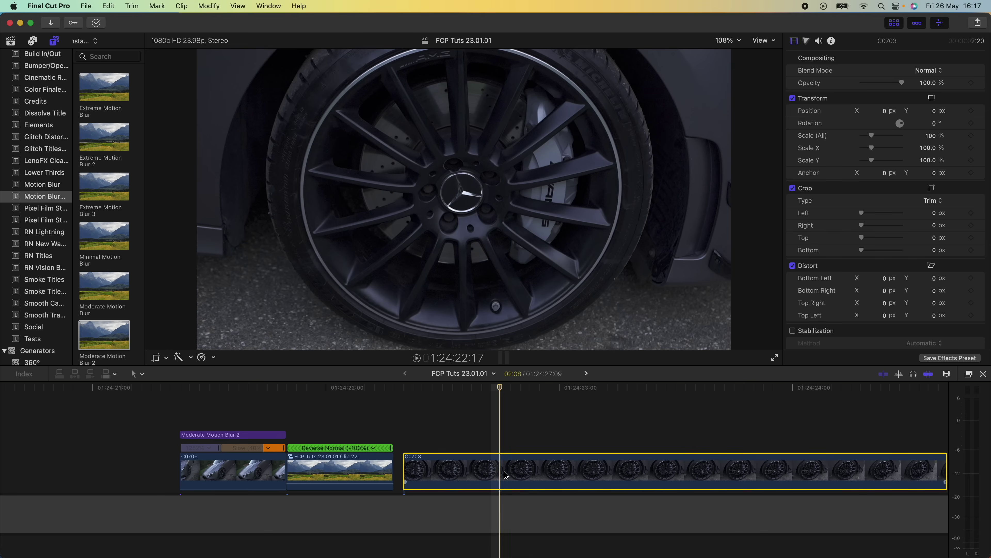
left_click(211, 358)
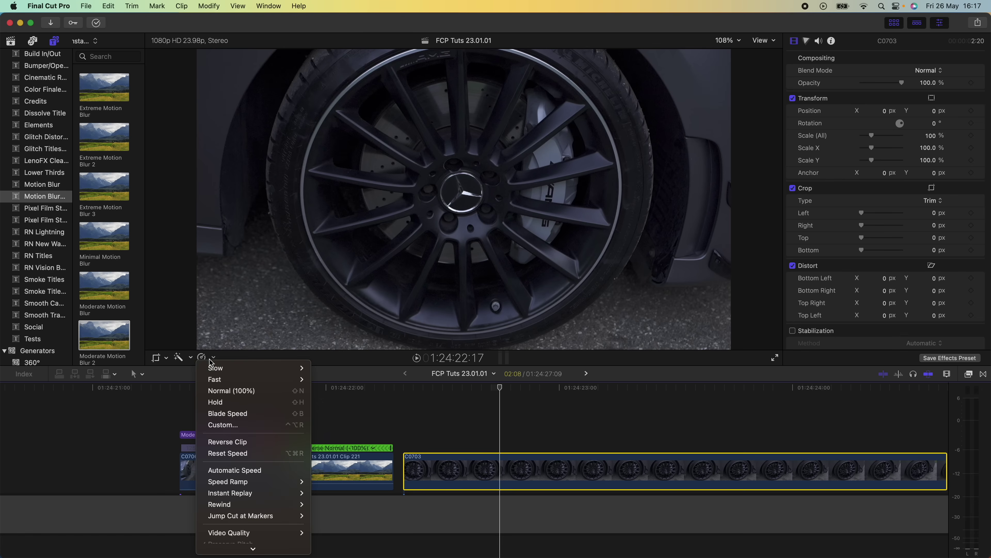
left_click(230, 441)
left_click(348, 388)
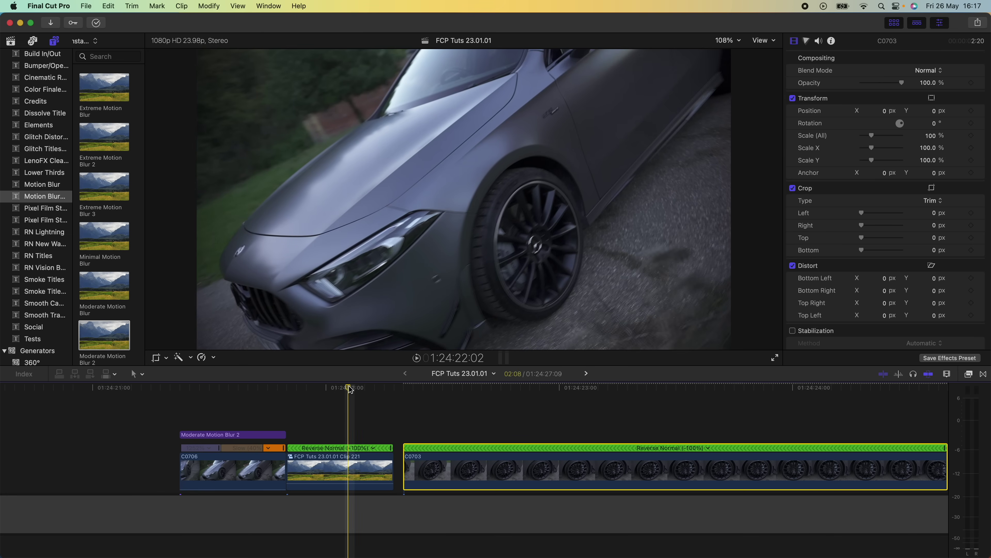
left_click_drag(350, 389, 825, 390)
key("super+z")
Split the C0703 clip's speed near its end, speeding up the first segment and slowing the second segment to 40%.
key("shift+b")
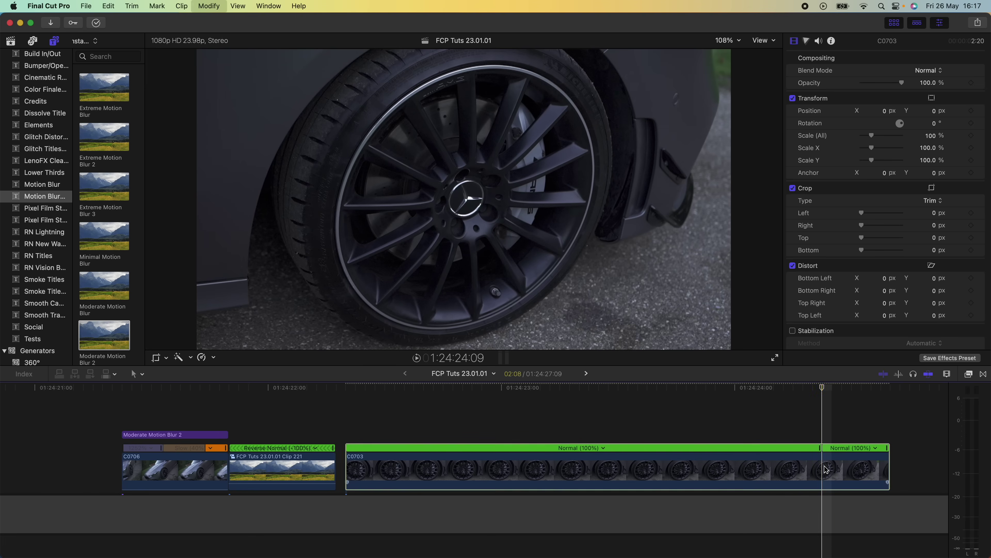
left_click_drag(738, 453, 219, 448)
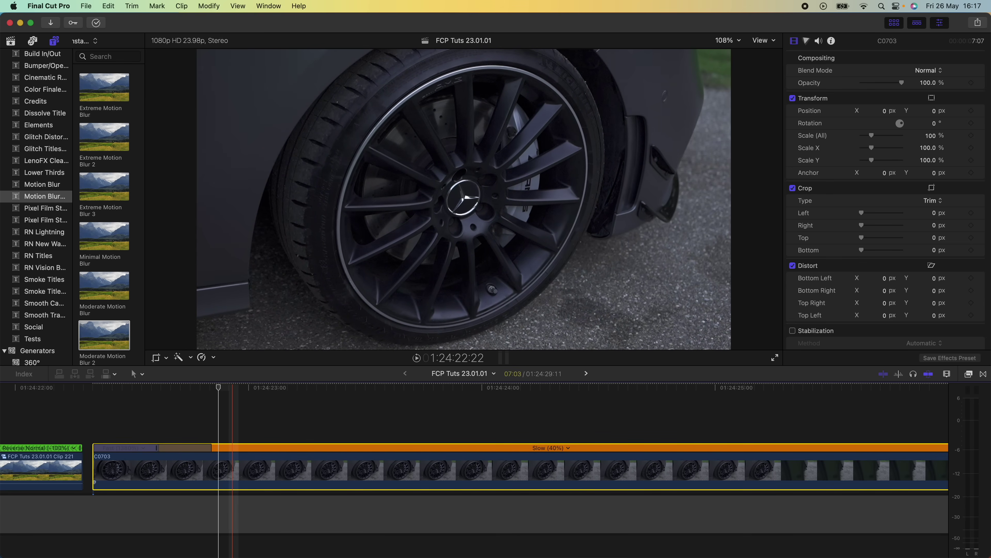
scroll(234, 468, "left", 4)
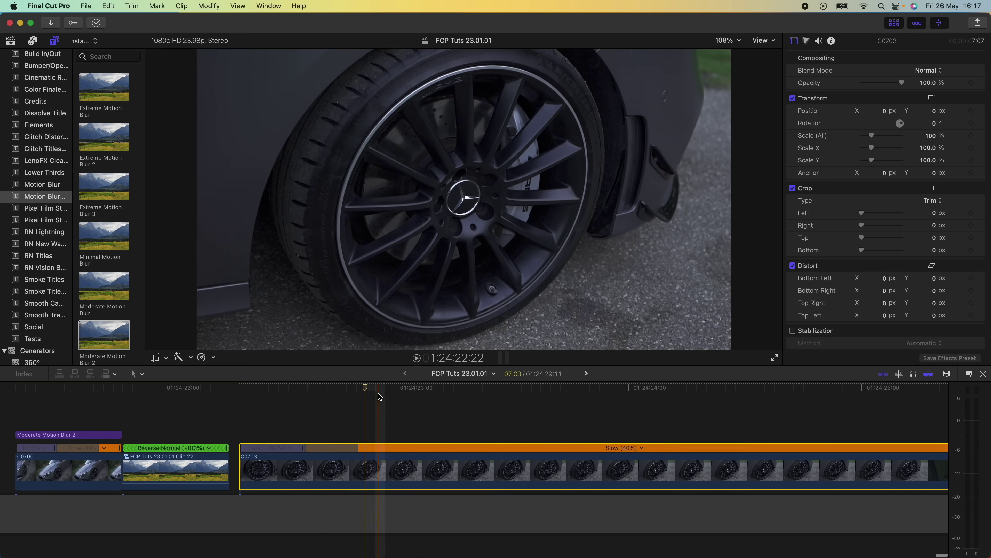
Trim the end of the speed-ramped C0703 clip so the clip lasts 11 frames.
left_click(394, 475)
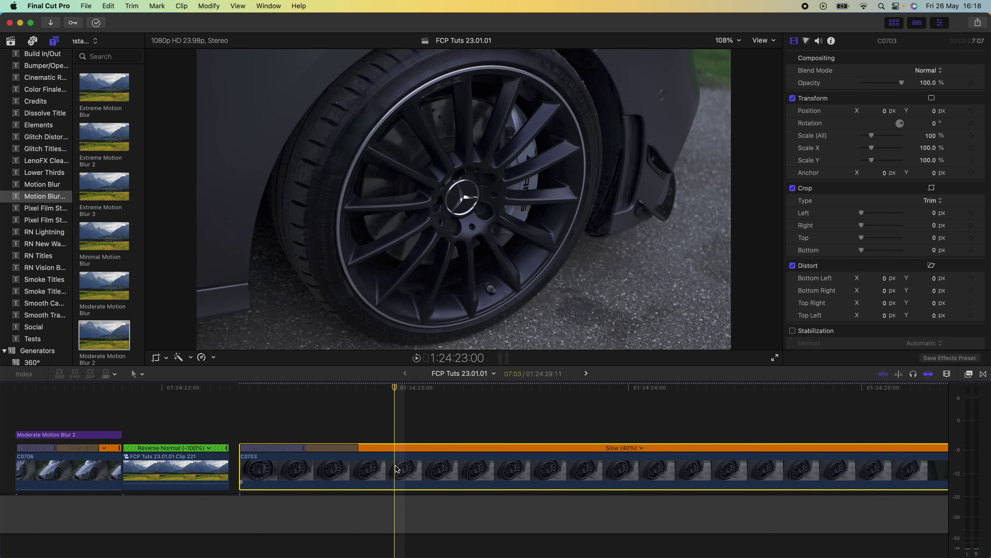
key("alt+bracketright")
mouse_move(391, 383)
left_mouse_down()
mouse_move(363, 390)
mouse_move(403, 390)
mouse_move(362, 390)
mouse_move(389, 383)
left_mouse_up()
key("Left")
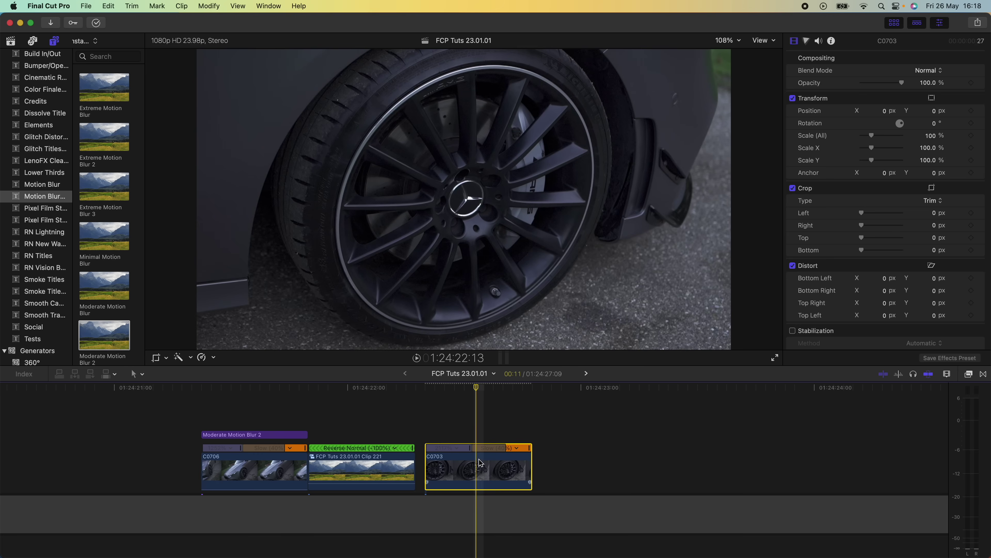
Play the trimmed C0703 clip repeatedly from its start to check the speed ramp and camera motion.
left_click_drag(473, 396, 425, 399)
key("space")
key("space")
key("space")
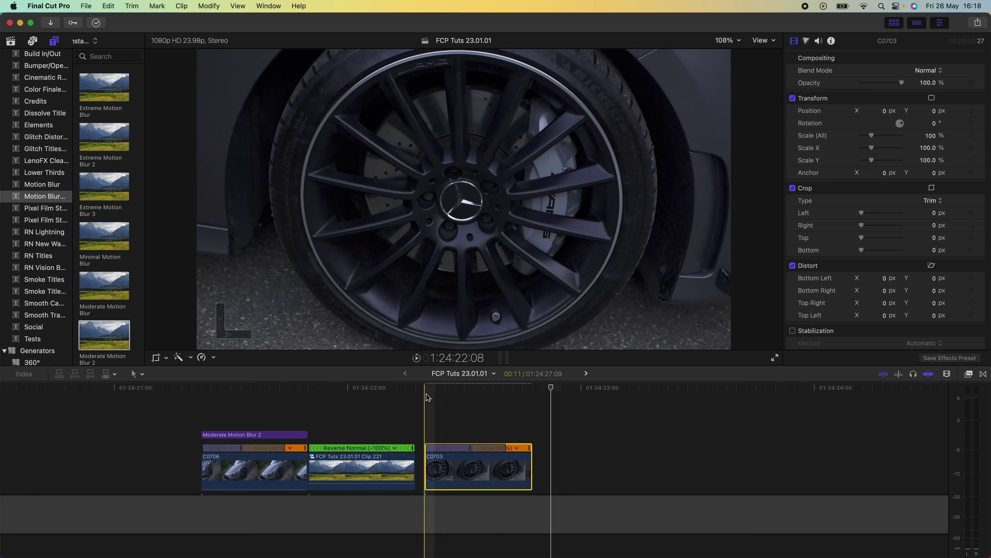
key("space")
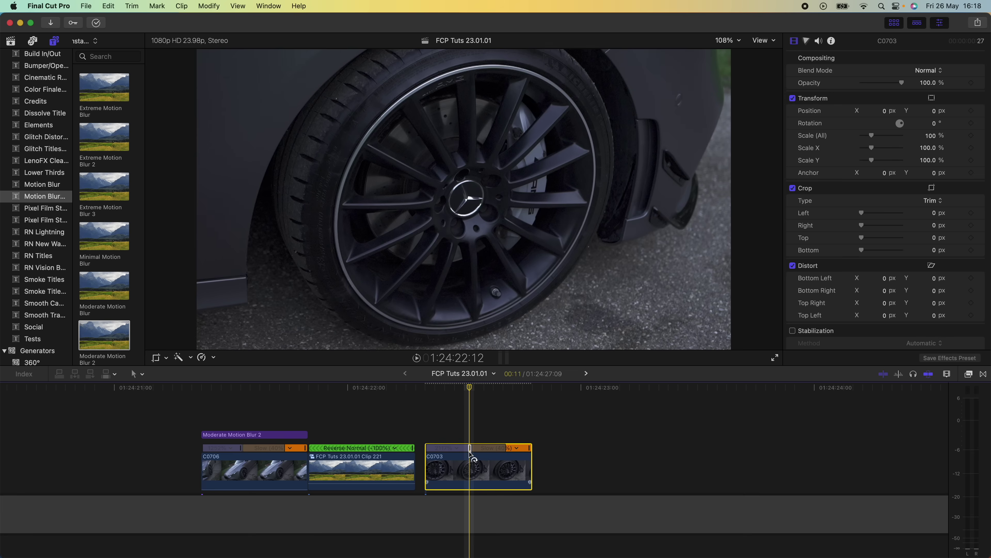
left_click_drag(468, 391, 426, 390)
key("space")
key("space")
key("space")
key("space")
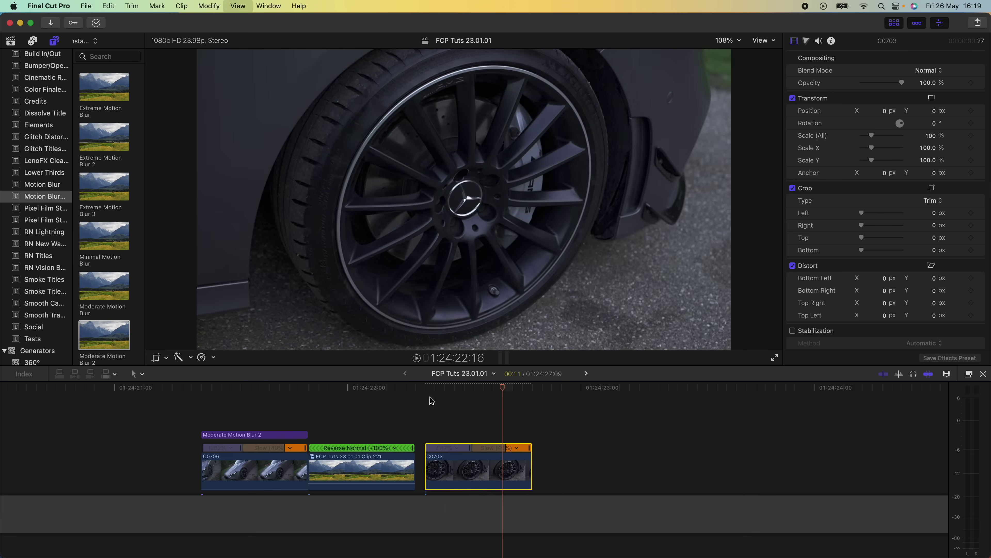
key("space")
key("space")
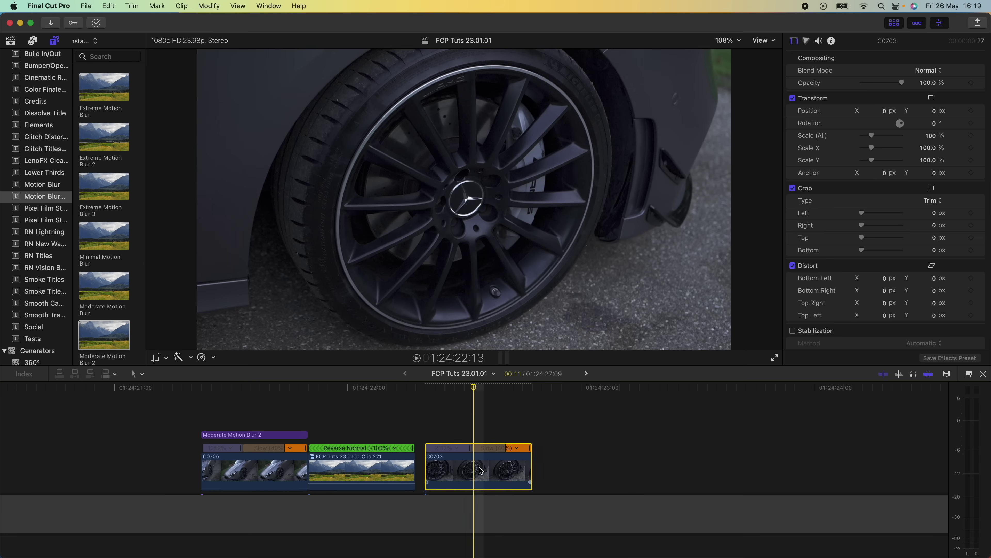
Enable stabilization on the C0703 clip and place a copy of the Moderate Motion Blur 2 title above it.
scroll(812, 250, "down", 4)
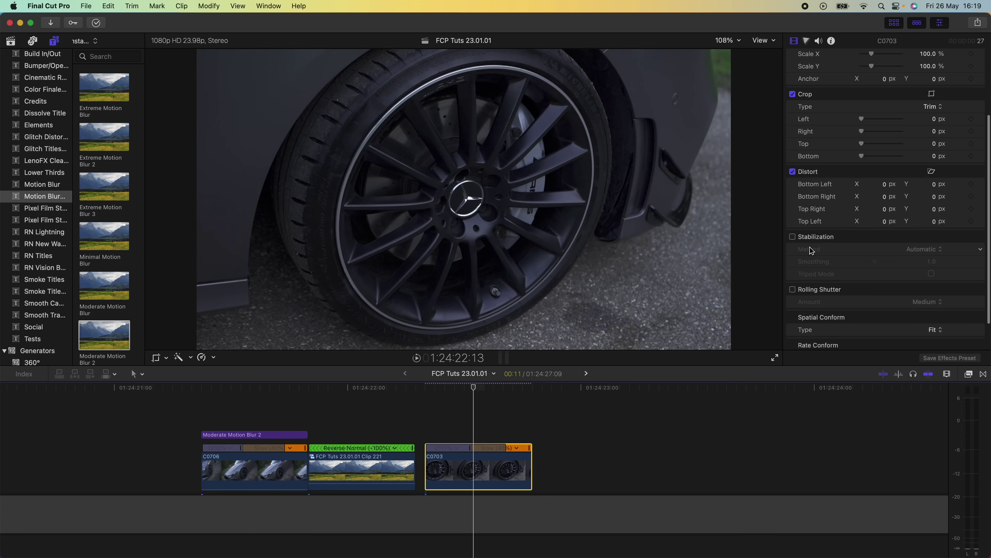
left_click(793, 237)
left_click(286, 434)
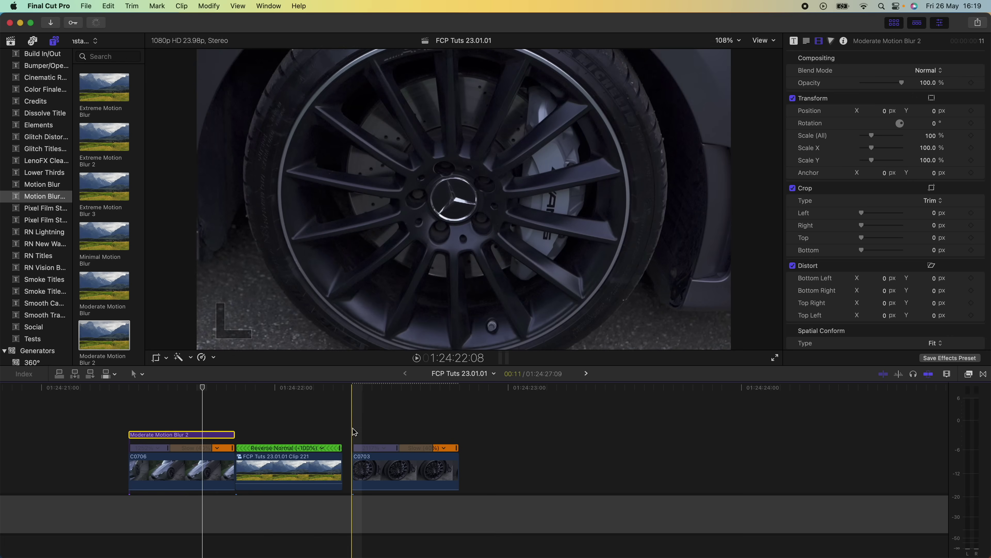
key("super+v")
Duplicate C0703 with its motion blur title directly after the original and combine the copy into a compound clip in the Projects event, keeping the default name.
left_click_drag(397, 415, 413, 470)
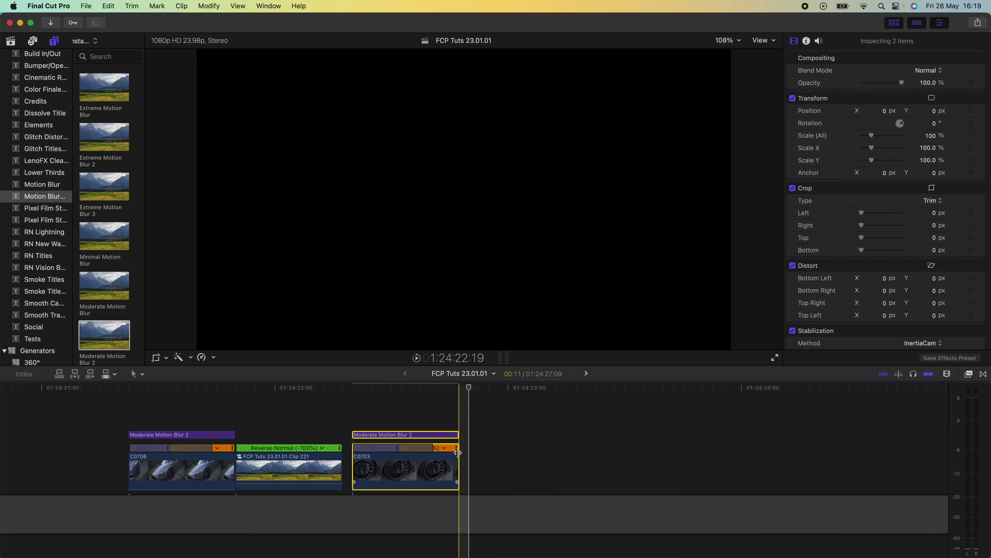
key("super+v")
left_click_drag(487, 427, 502, 470)
right_click(492, 463)
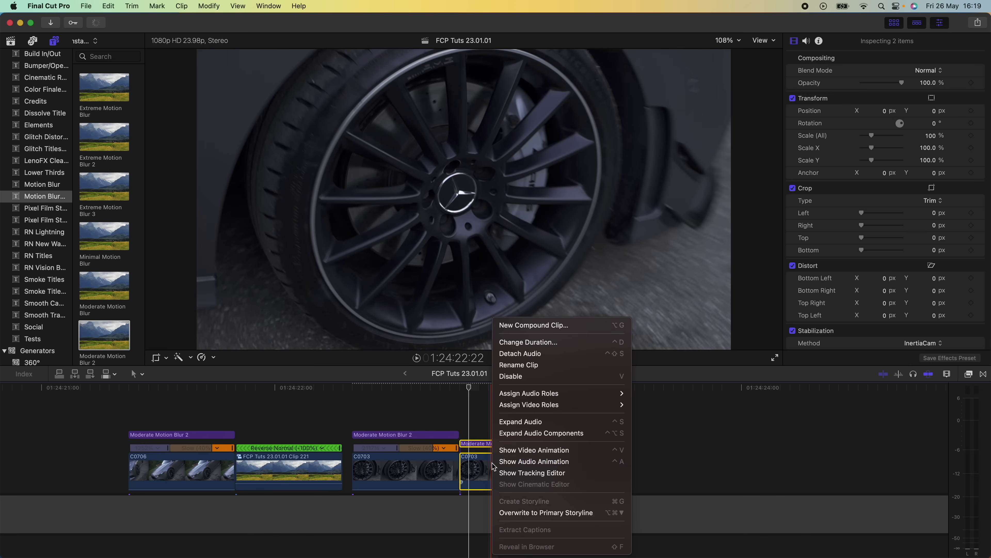
left_click(526, 326)
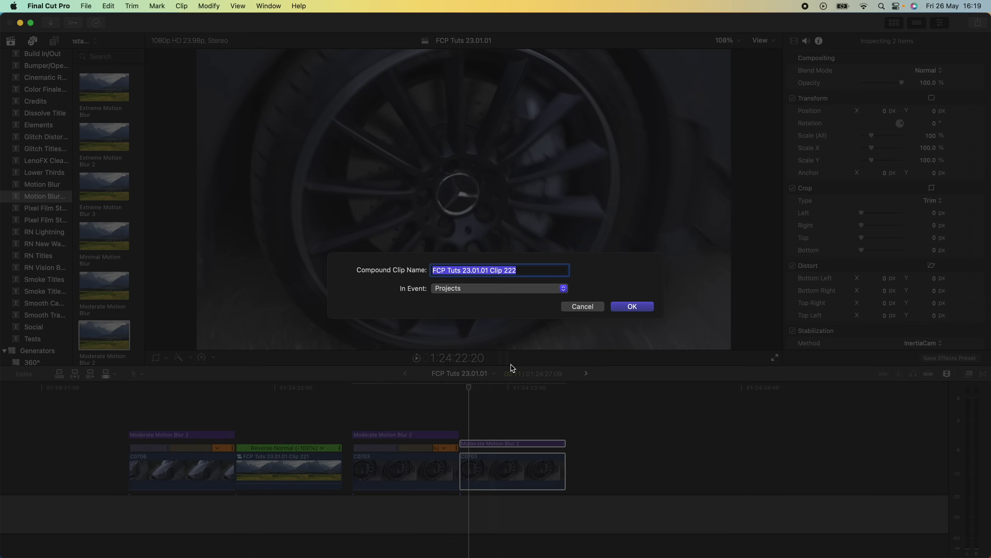
left_click(630, 305)
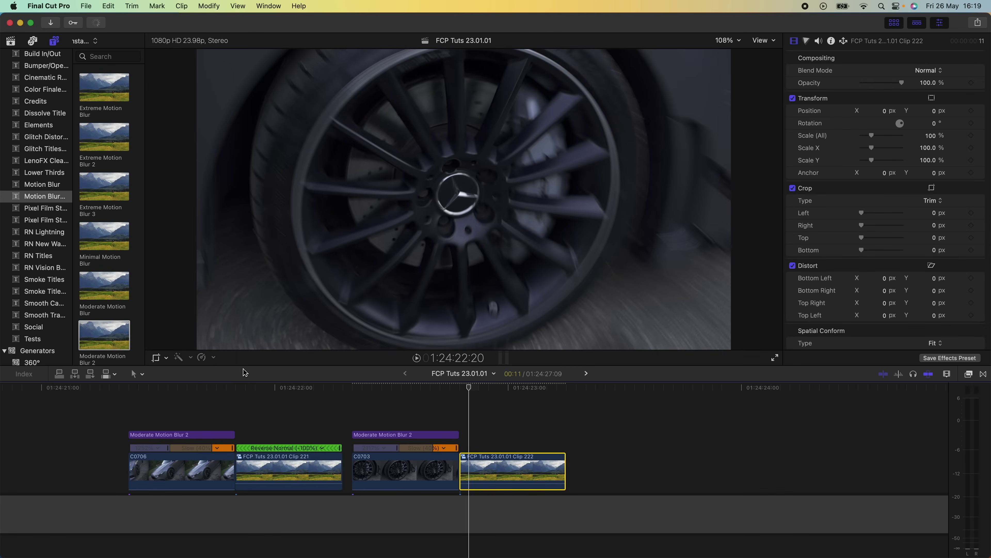
Reverse the new wheel compound clip and move the wheel clips together to close the gap after the first reversed compound clip.
left_click(212, 358)
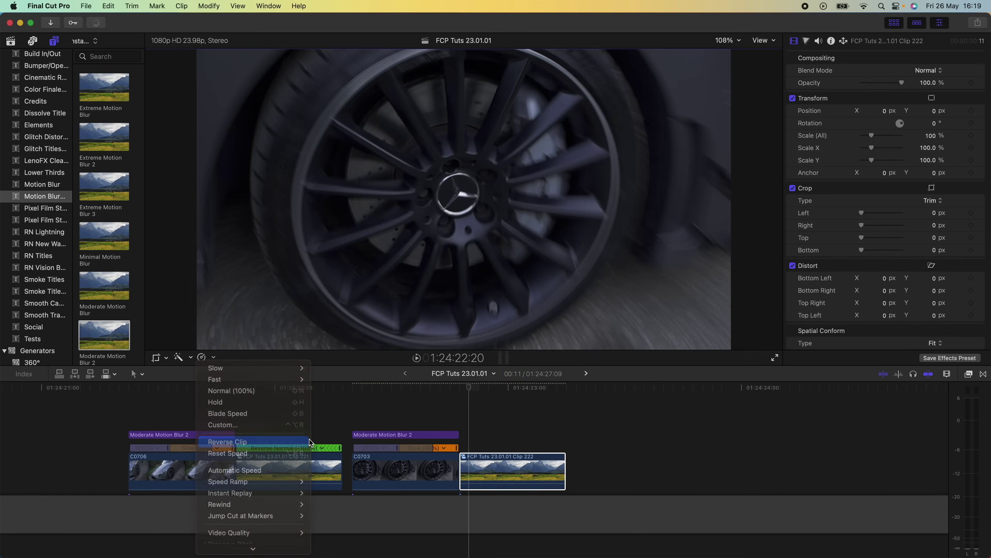
left_click(234, 442)
left_click_drag(491, 474, 480, 470)
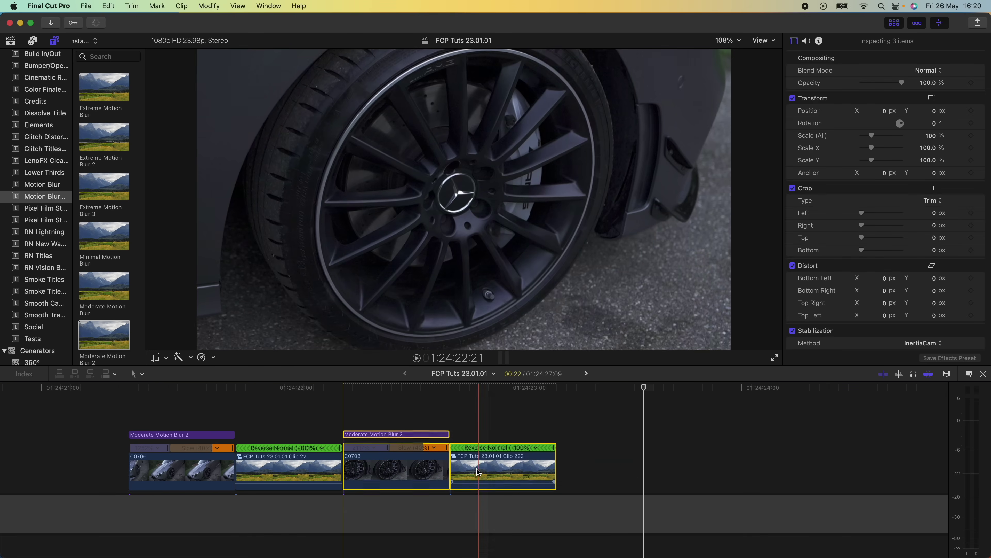
scroll(480, 471, "left", 3)
key("space")
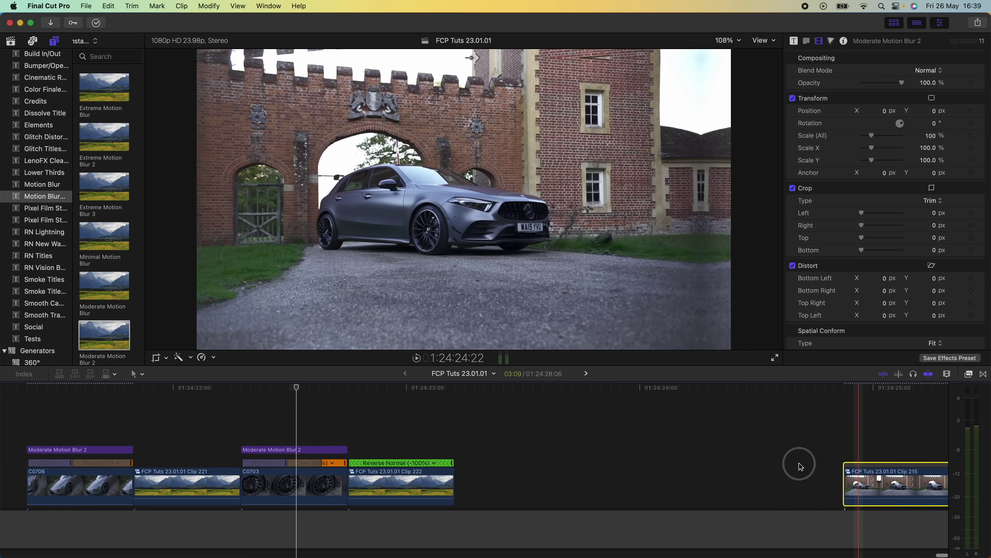
Move the FCP Tuts 23.01.01 Clip 215 car clip directly after the reversed wheel compound clip and play the sequence.
left_click_drag(797, 465, 458, 455)
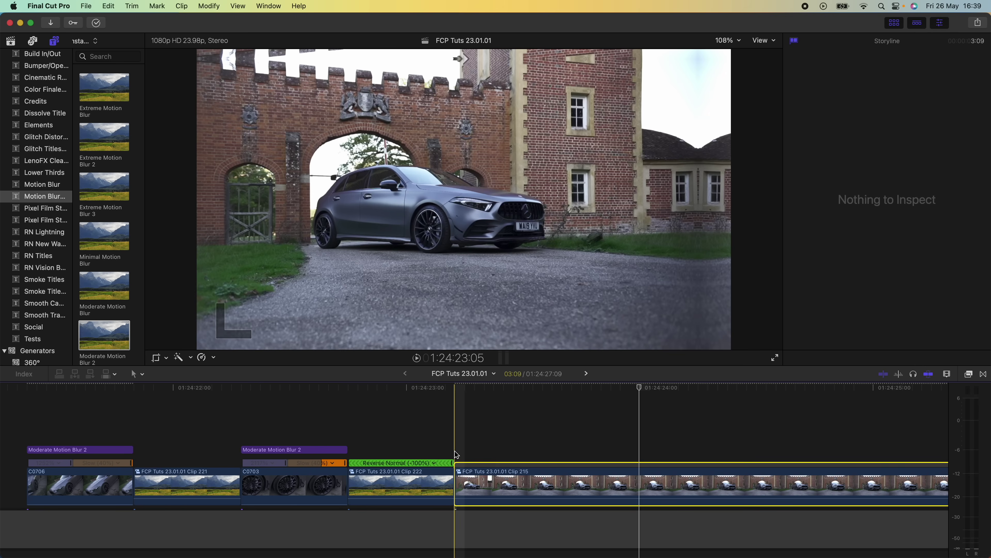
key("space")
key("space")
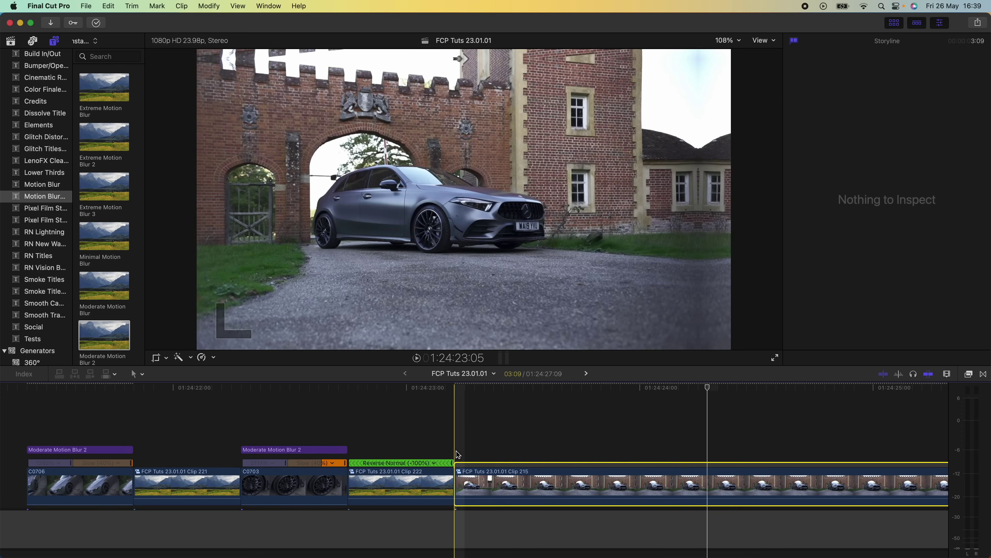
Duplicate Clip 215 directly above itself and add a hold segment at the copy's first frame.
left_click(492, 481)
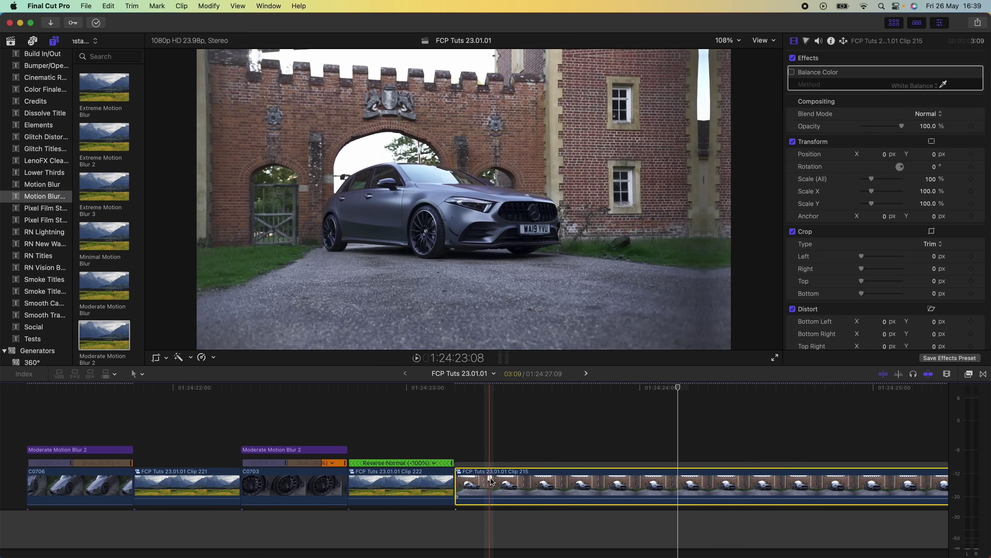
left_click_drag(492, 481, 492, 433, "alt")
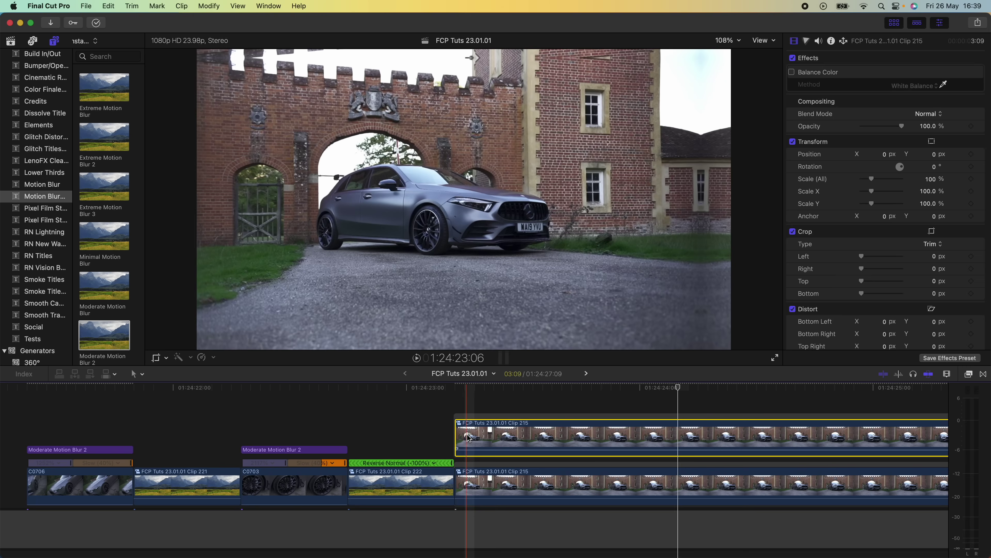
left_click(457, 390)
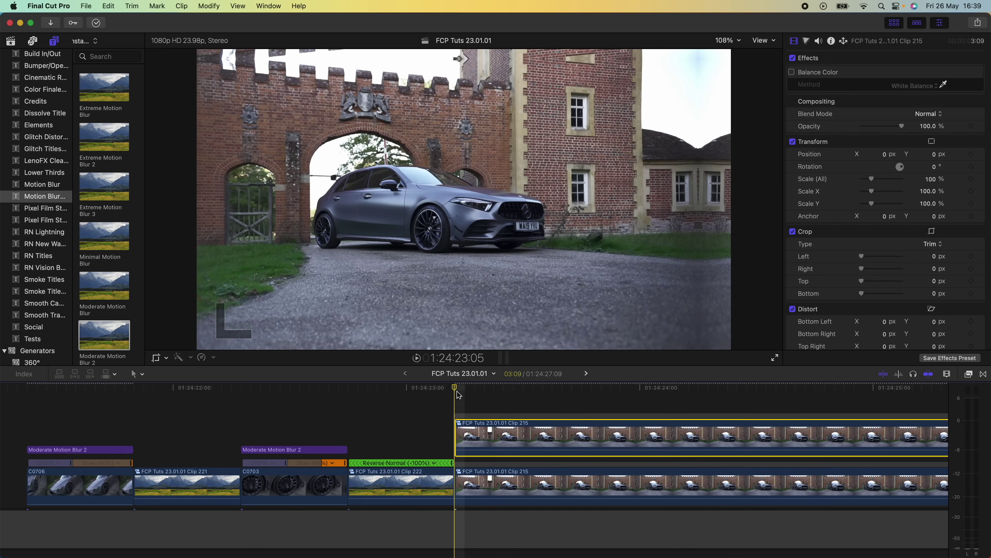
key("shift+h")
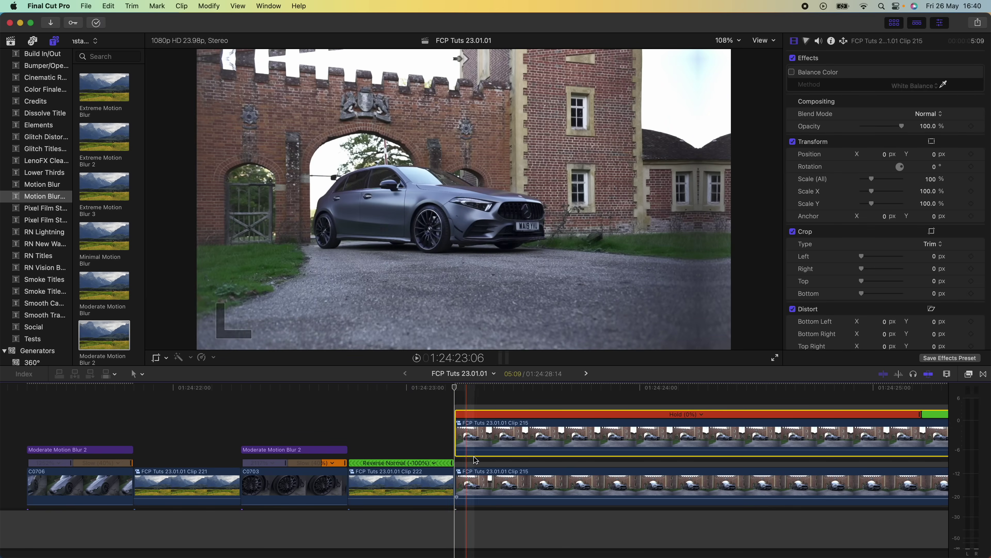
Place only the hold portion of the Clip 215 copy above the reversed wheel compound clip and trim it to that clip's length.
left_click(528, 406)
left_click_drag(528, 406, 408, 398)
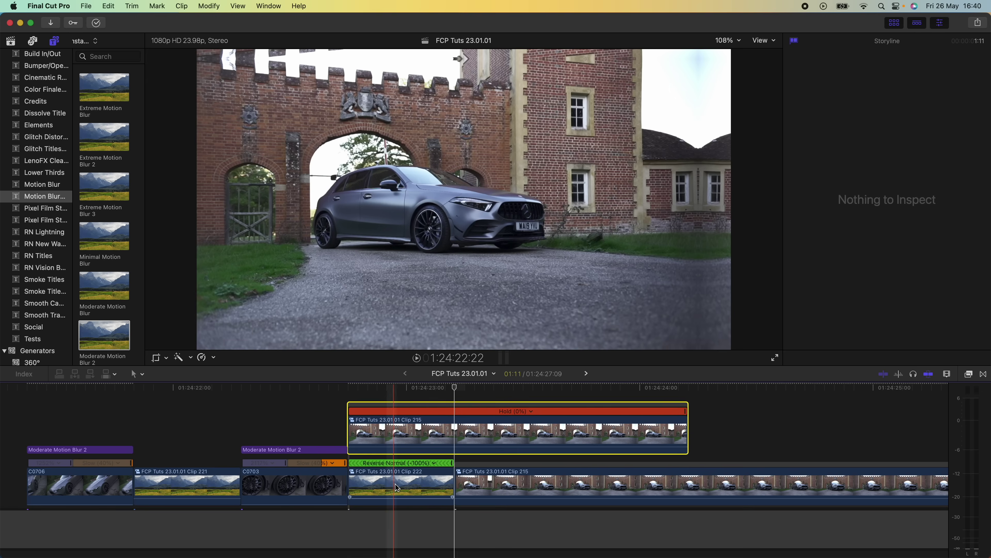
left_click_drag(687, 428, 454, 427)
scroll(545, 444, "left", 3)
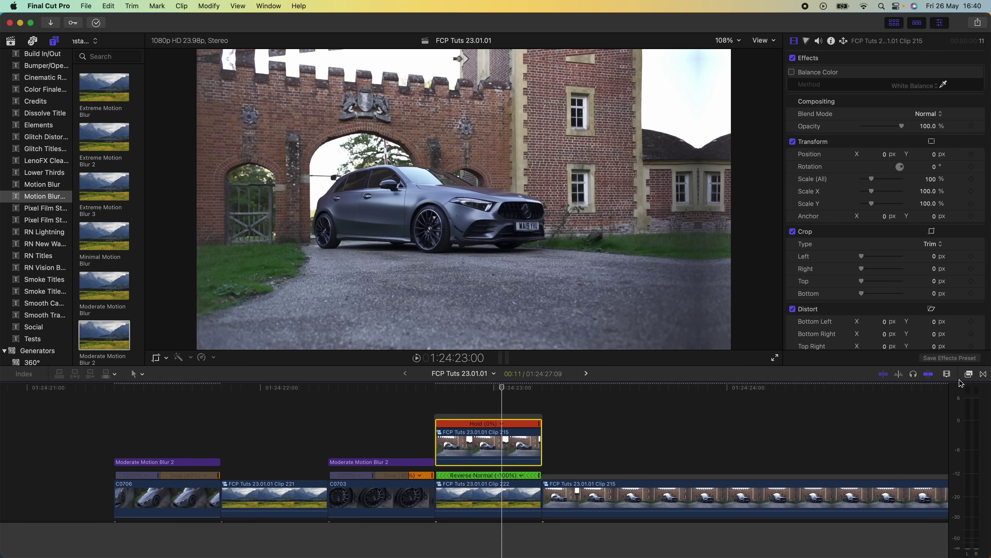
Apply the Draw Mask effect from the Masks category to the held Clip 215 copy.
left_click(969, 374)
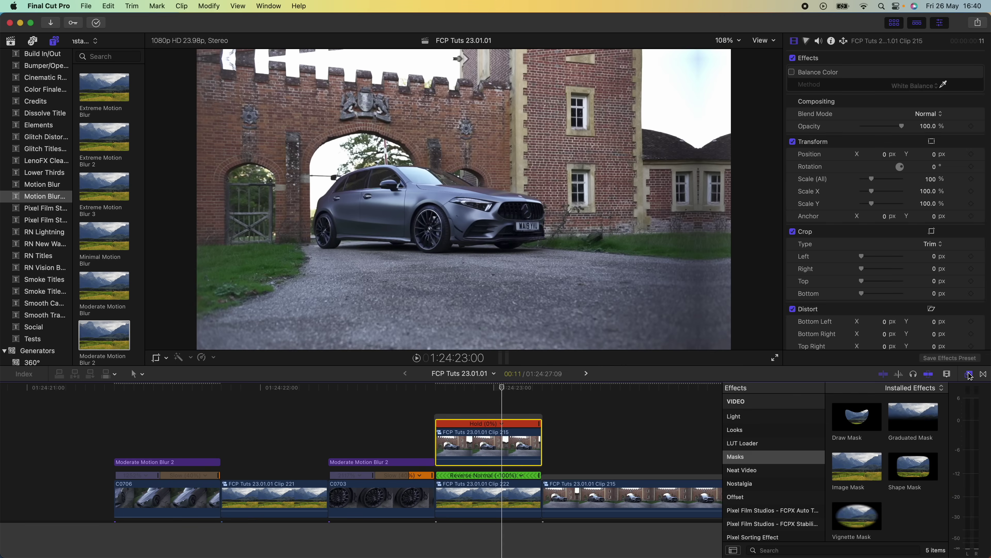
left_click(764, 460)
left_click_drag(853, 423, 496, 443)
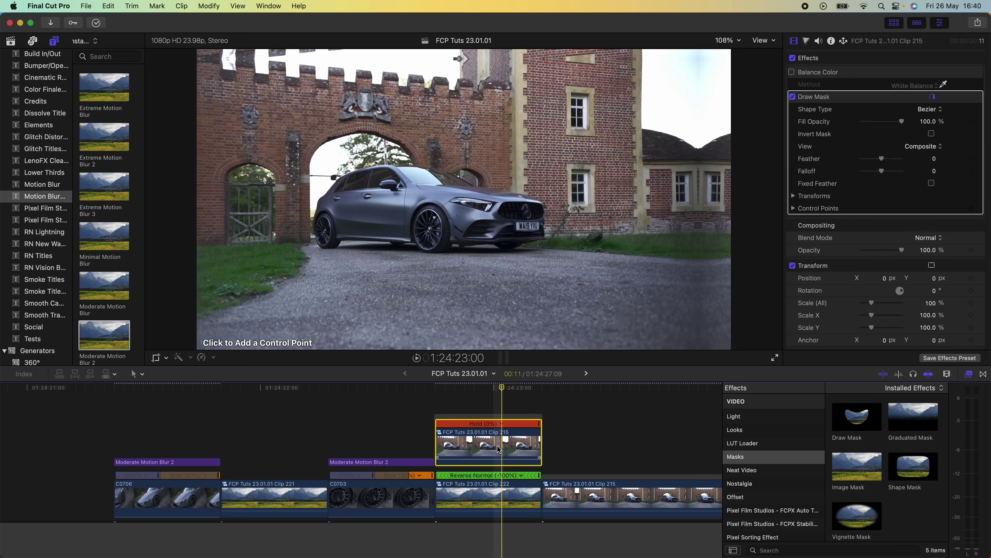
Trace a closed mask around the car's outline, including its wheels, to cut it out of the held frame.
left_click(368, 242)
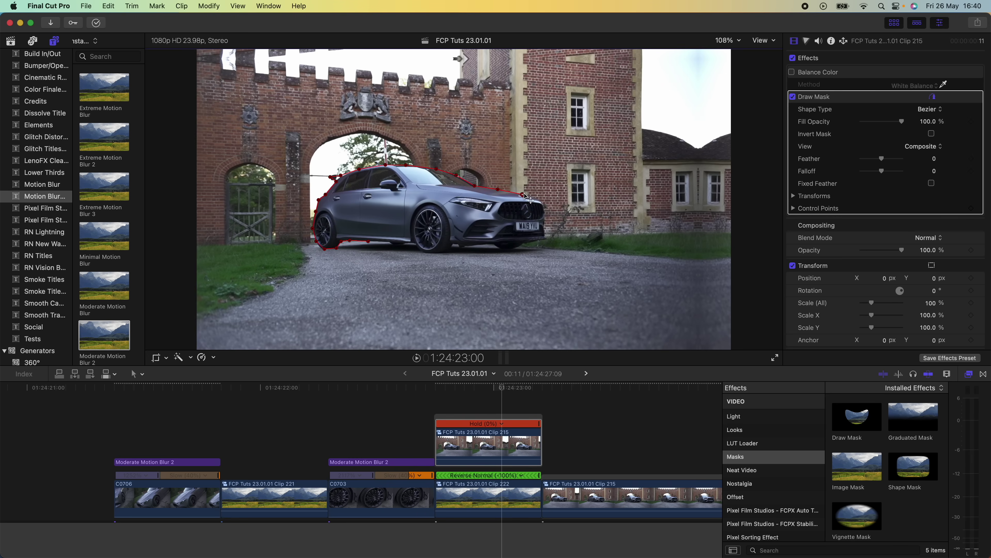
left_click(544, 224)
left_click(495, 244)
left_click(467, 246)
left_click(453, 244)
left_click(444, 253)
left_click(426, 253)
left_click(397, 242)
left_click(368, 241)
Smooth all the control points of the car mask and set the Draw Mask feather to -5.0.
left_click_drag(276, 140, 493, 223)
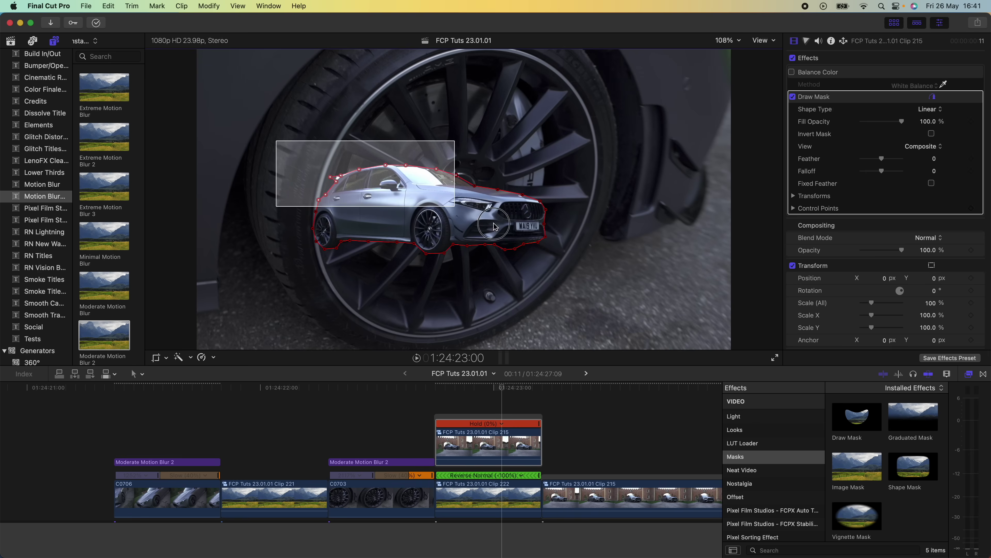
right_click(545, 239)
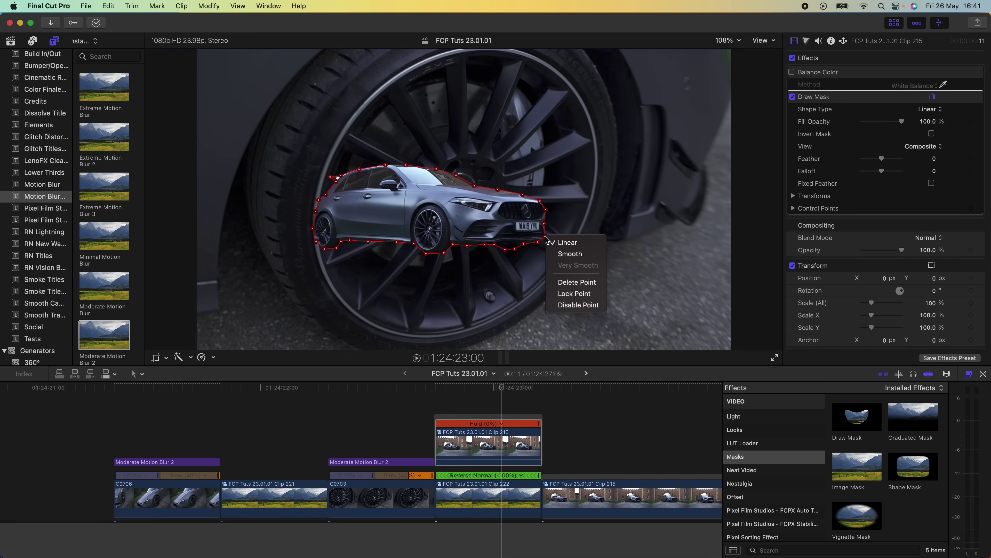
left_click(564, 254)
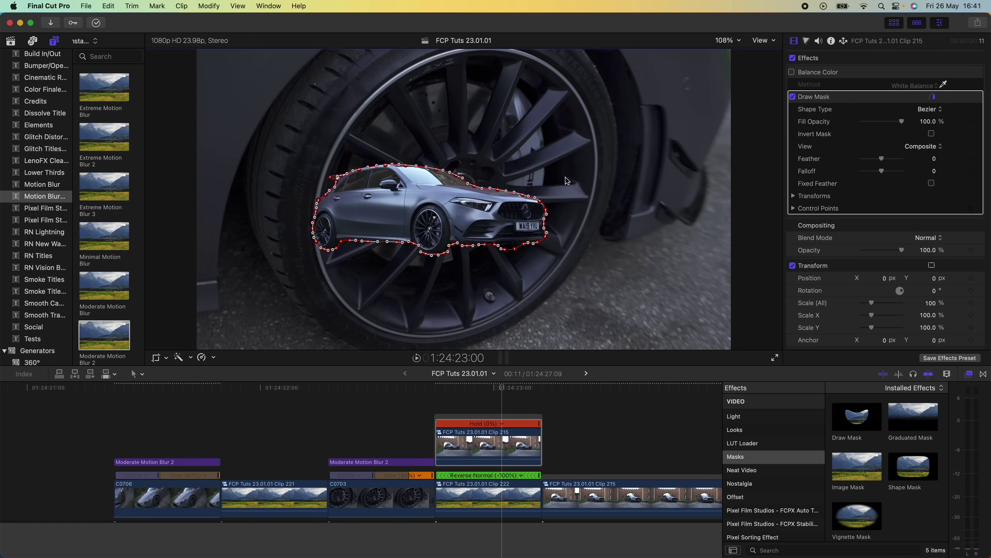
left_click_drag(884, 162, 883, 162)
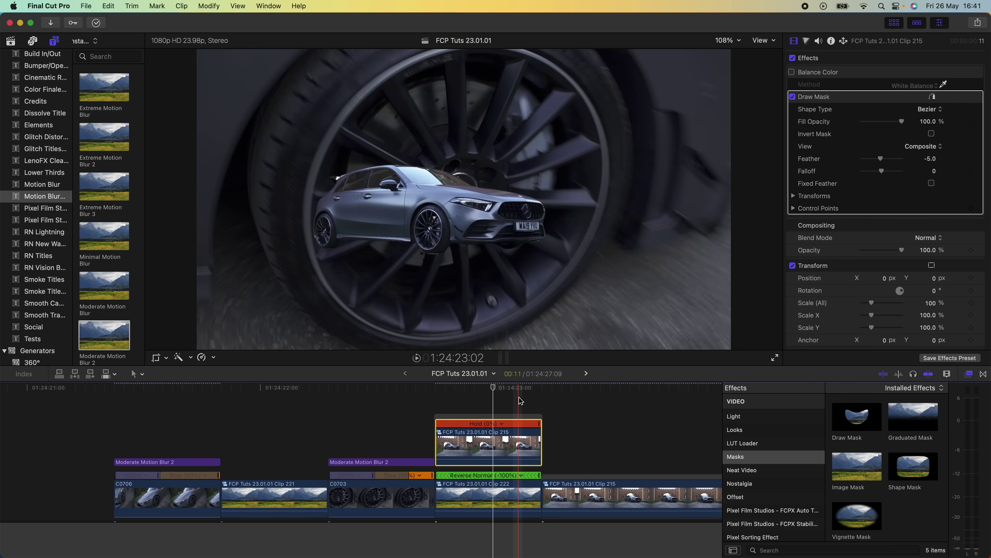
Set a transform keyframe near the end of the held Clip 215 copy with the car in its original position.
scroll(519, 401, "right", 2)
left_click(490, 401)
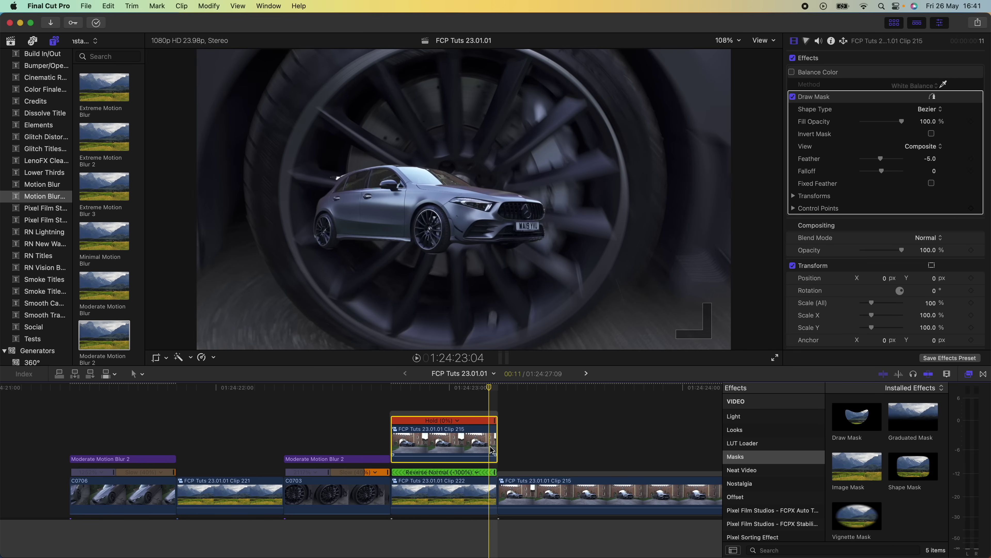
left_click(167, 359)
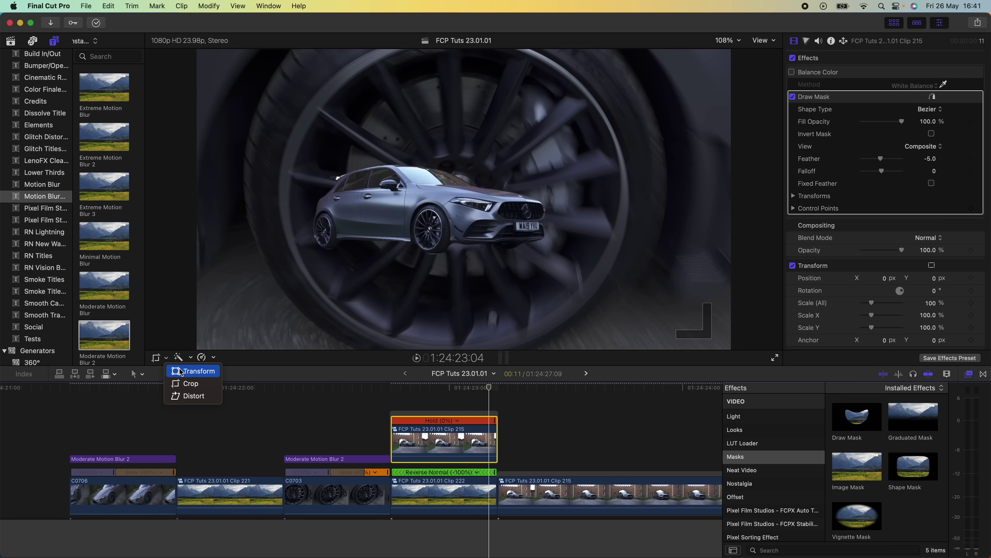
left_click(195, 370)
left_click(171, 57)
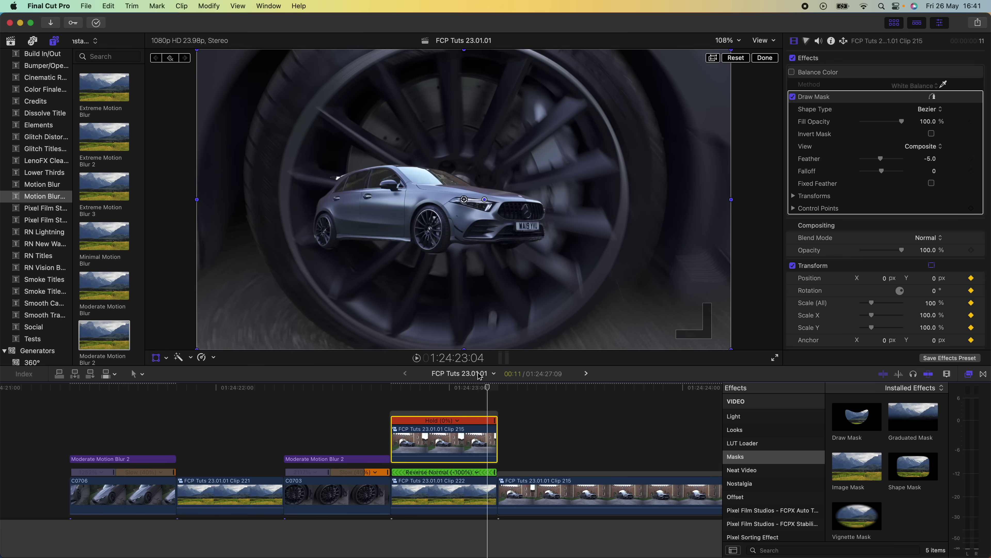
Near the held clip's start, move the car out of frame to about X -1255 px, Y 6 px and play back the slide-in.
left_click_drag(488, 390, 399, 392)
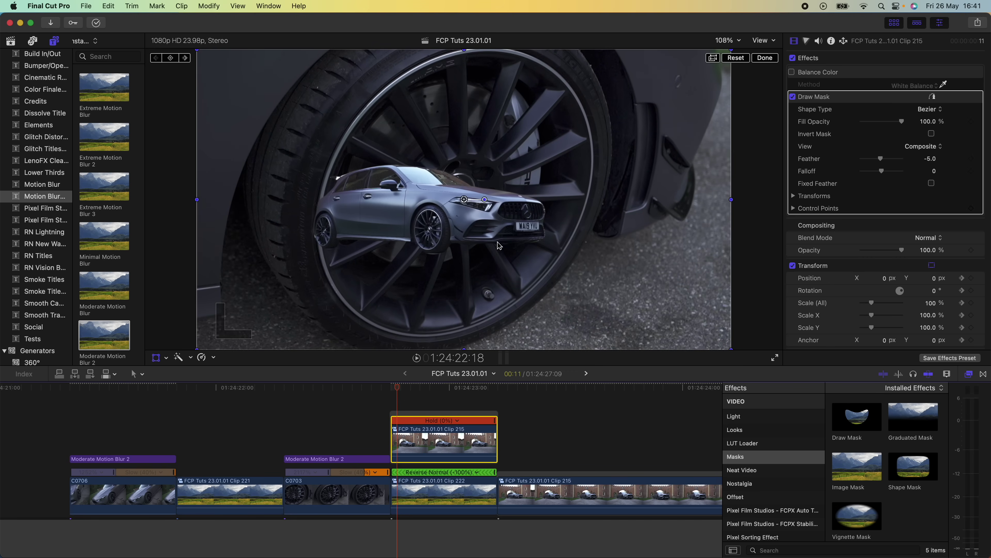
left_click_drag(604, 218, 343, 239)
left_click(418, 389)
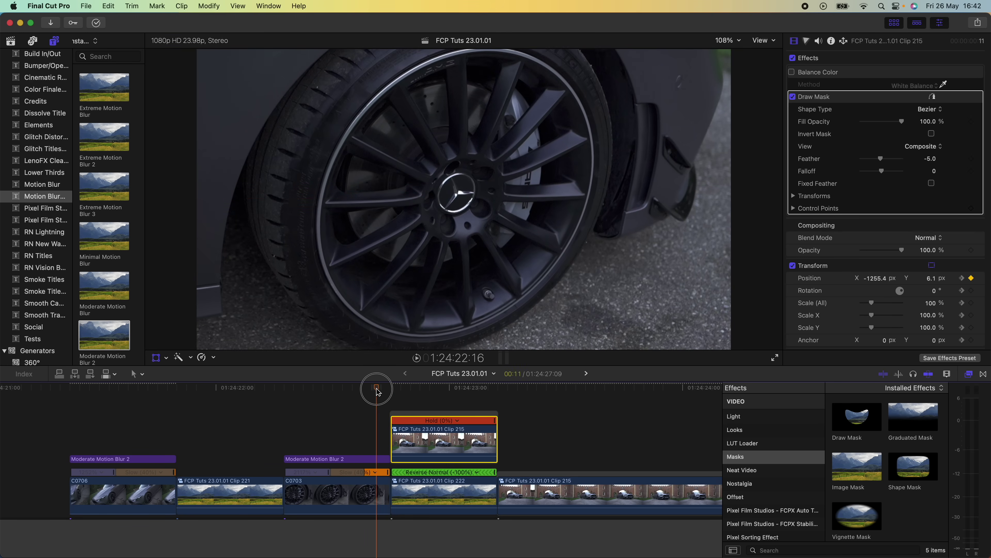
key("shift+Right")
key("space")
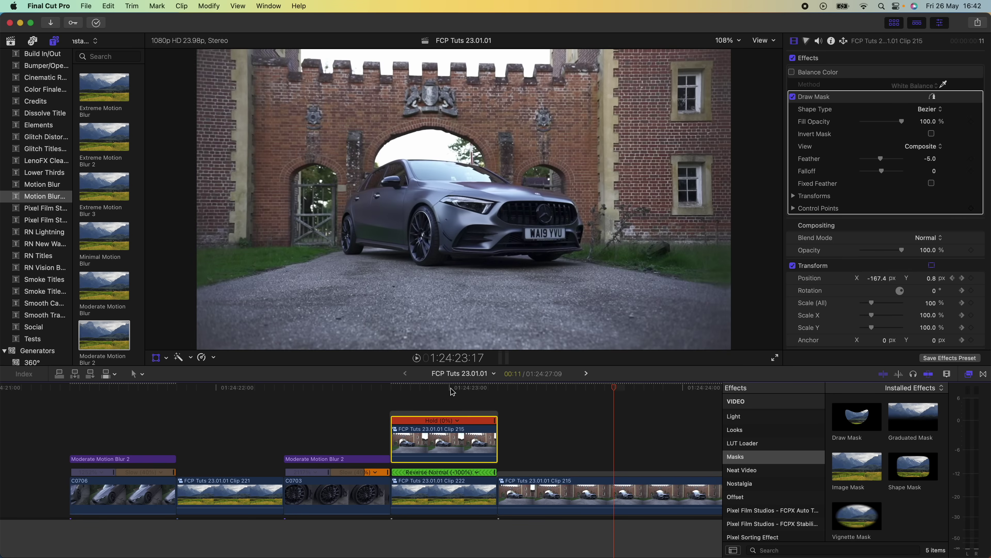
left_click_drag(445, 390, 387, 391)
key("space")
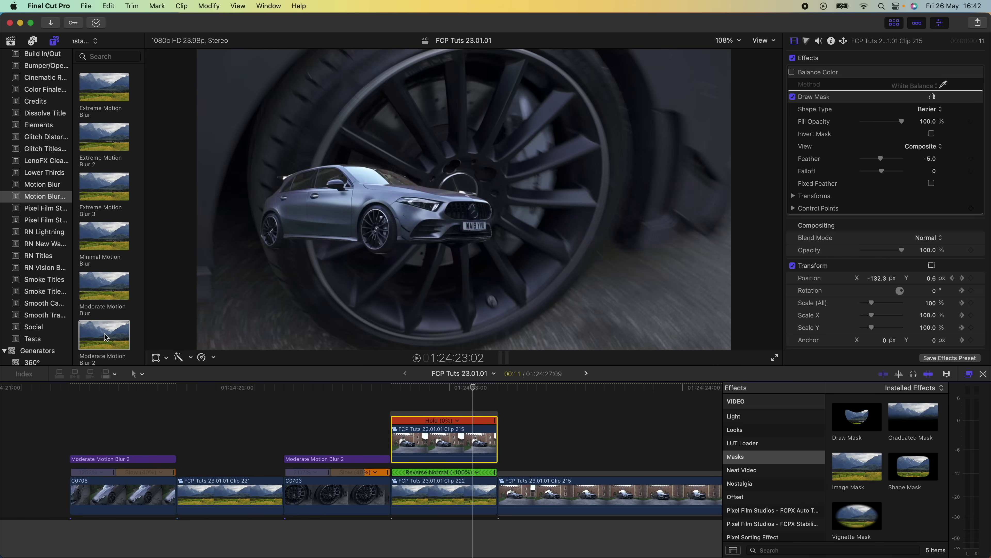
Add Minimal Motion Blur above the held car clip at matching length and combine both into a new compound clip.
scroll(104, 338, "down", 3)
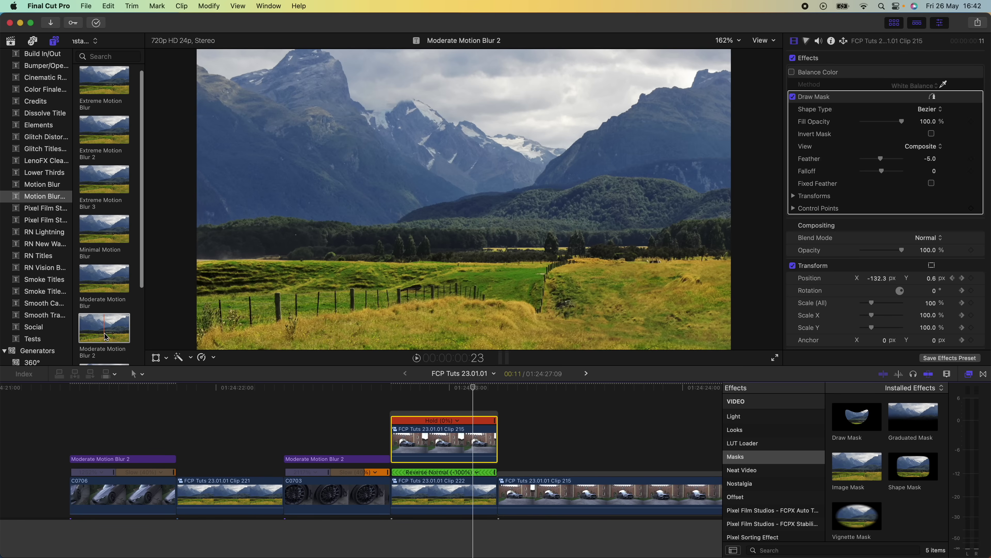
left_click_drag(102, 300, 502, 405)
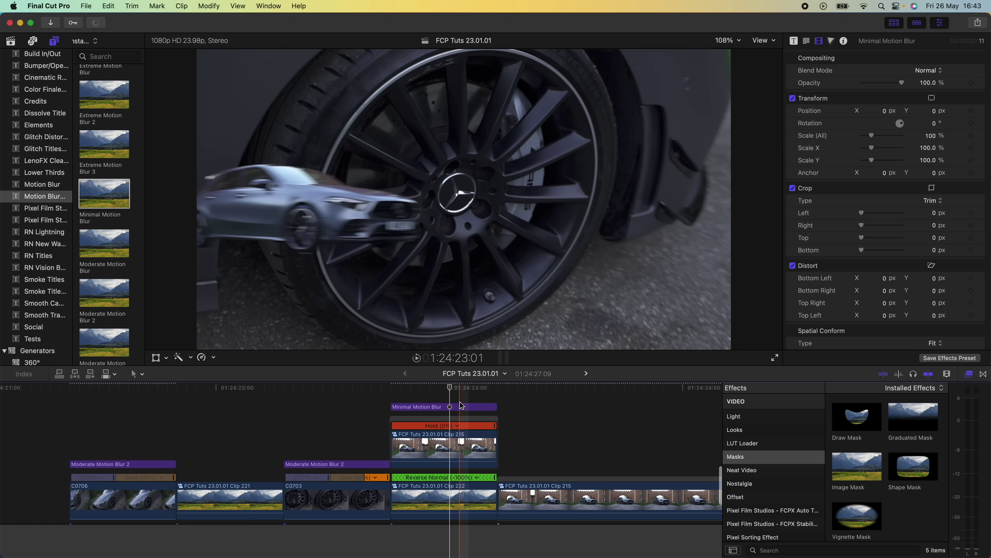
left_click(449, 441)
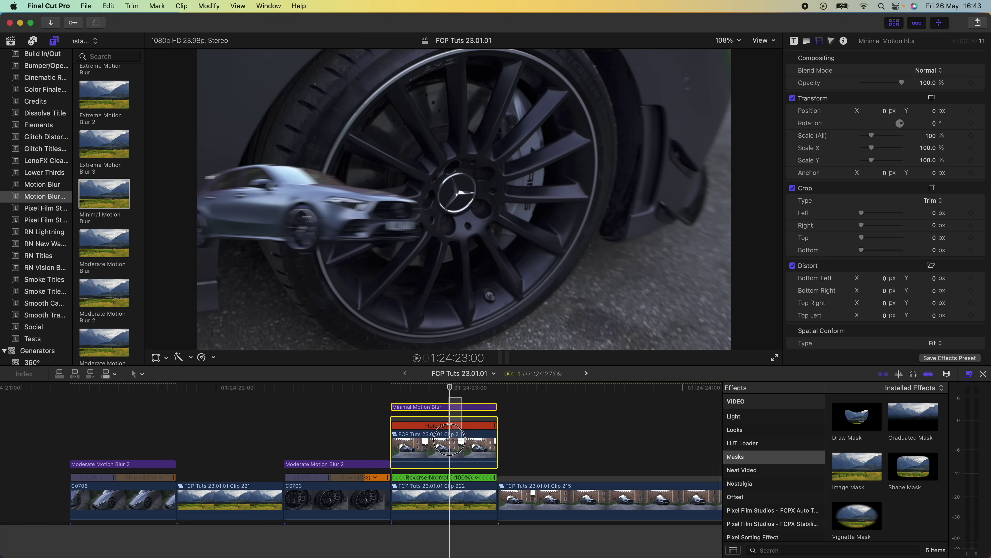
right_click(449, 441)
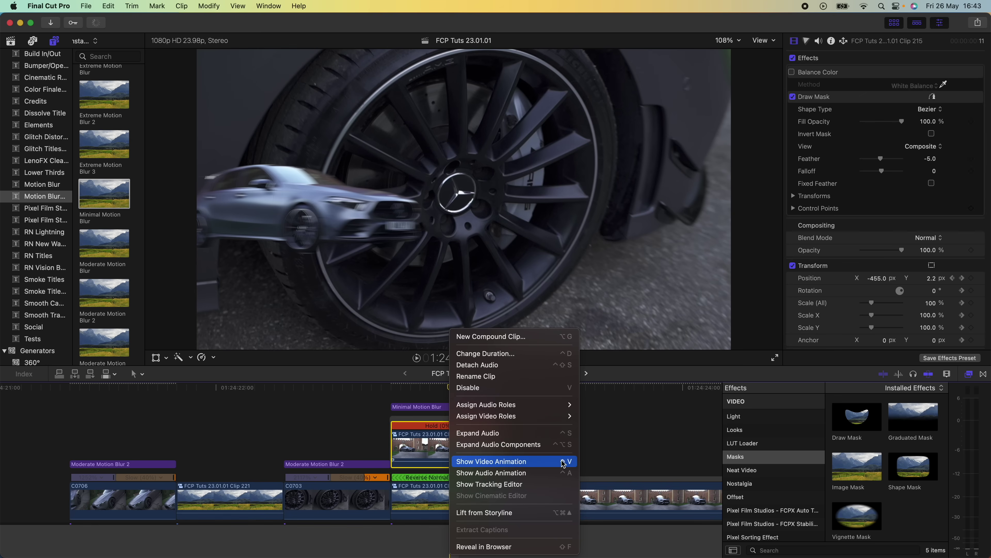
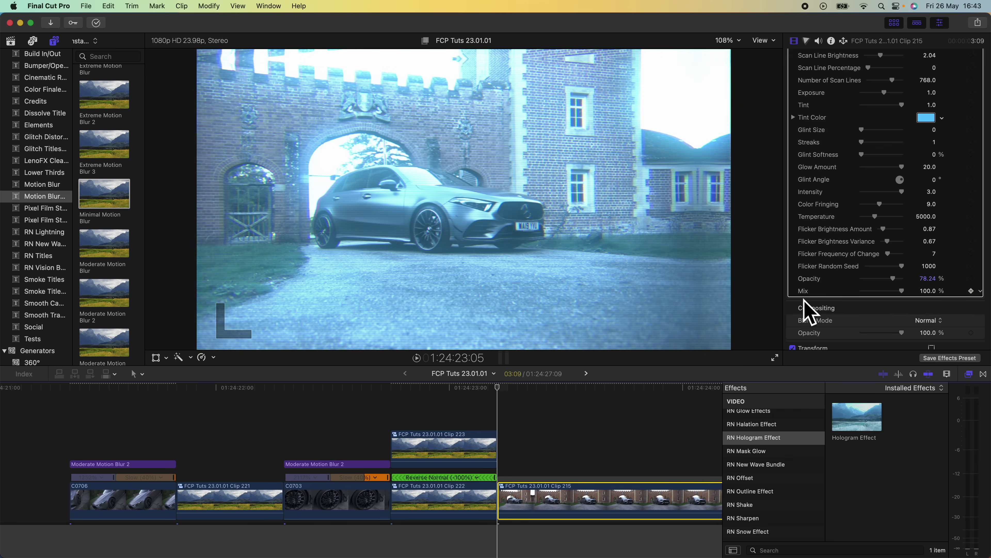
Shortly after the start of Clip 215, set the Hologram Effect's Opacity to 100% and keyframe its Mix to 0%, then preview the fade.
left_click_drag(507, 388, 518, 388)
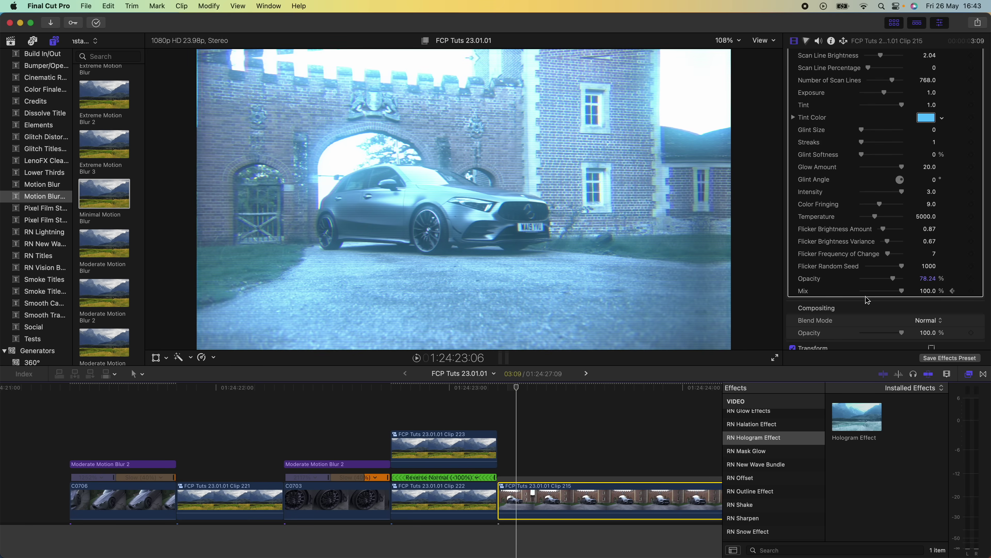
left_click_drag(891, 280, 790, 297)
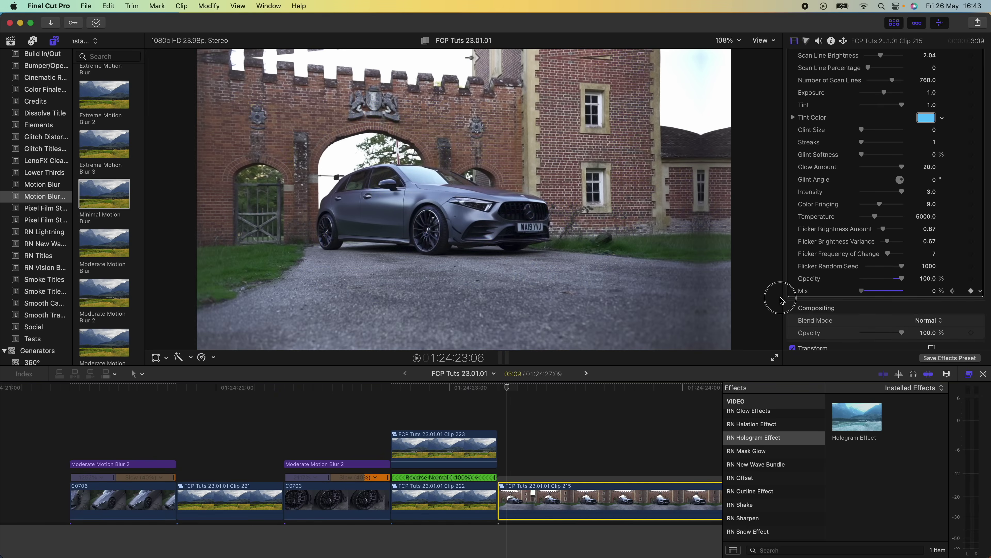
key("space")
key("space")
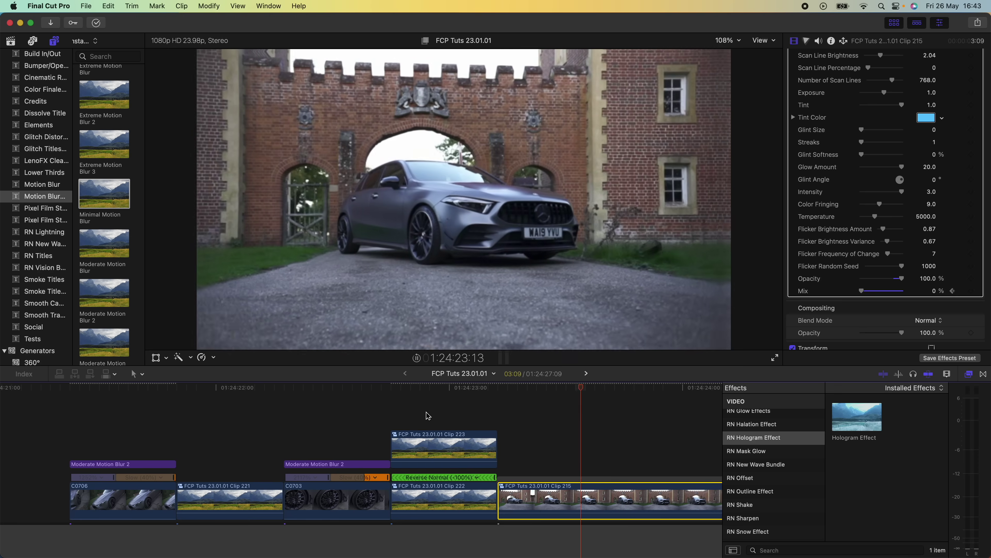
Place a Short adjustment layer above the start of Clip 215 and apply the Bounce effect from RN Shake to it.
left_click(482, 449)
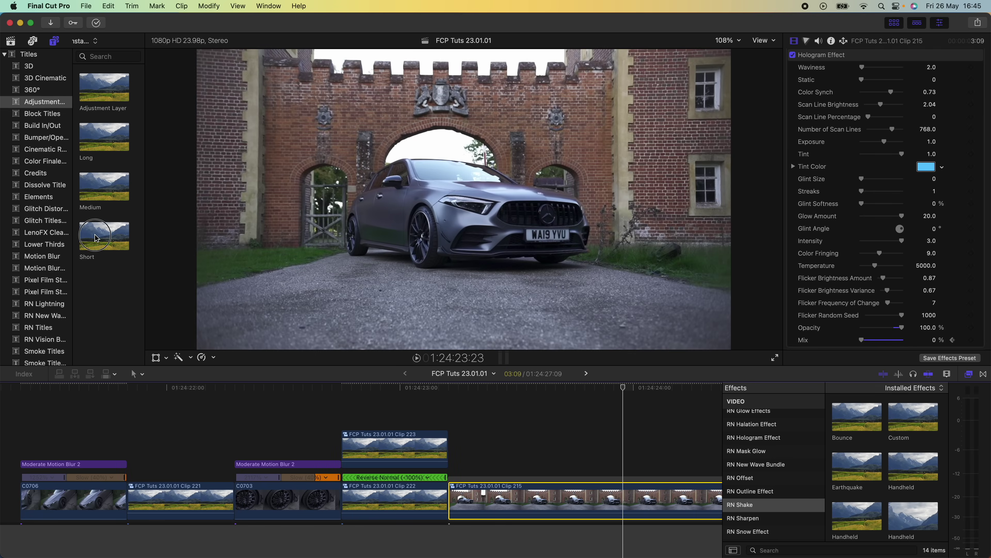
left_click_drag(97, 238, 454, 427)
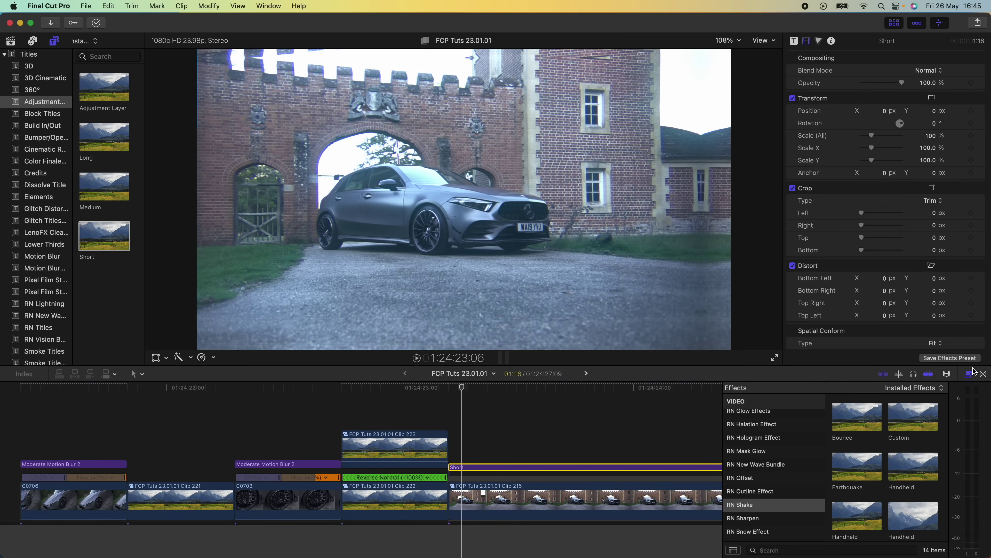
left_click(778, 506)
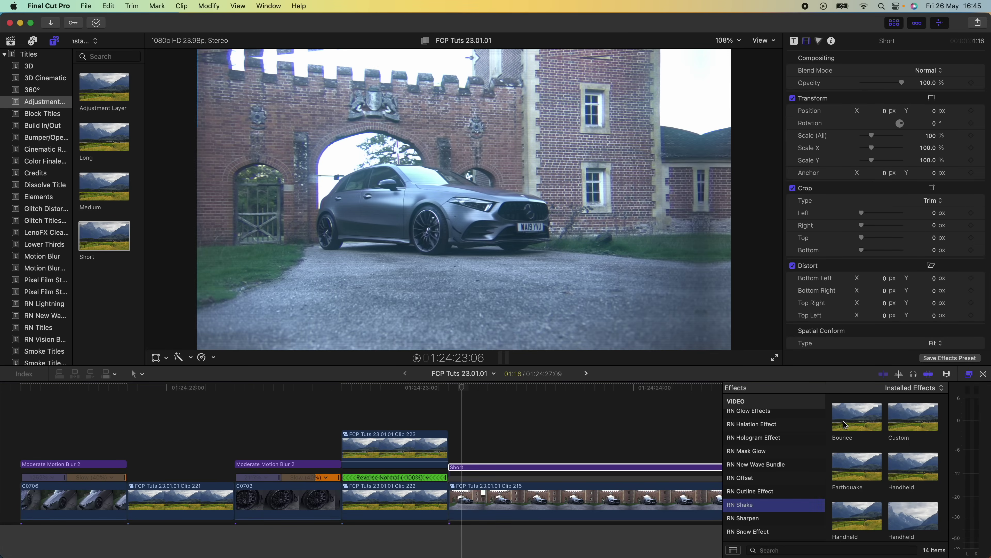
left_click_drag(856, 422, 467, 470)
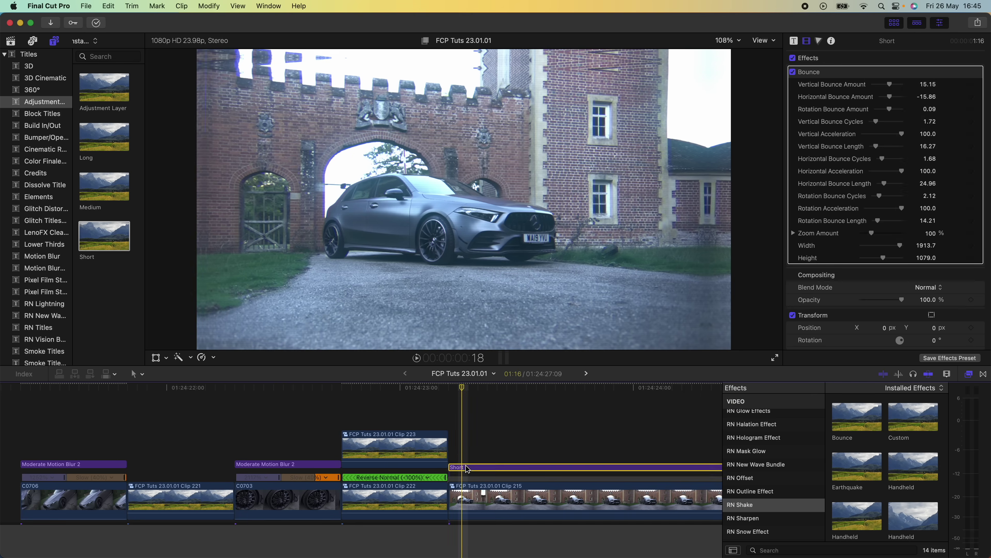
key("space")
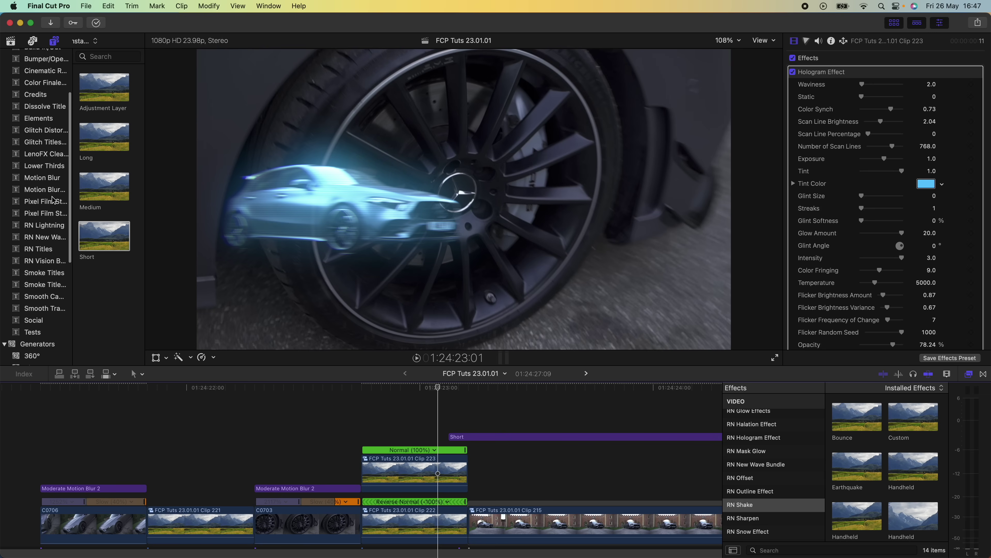
Add the Lightning 03 title from RN Lightning above the hologram car compound clip, ending where that clip ends.
scroll(53, 210, "down", 2)
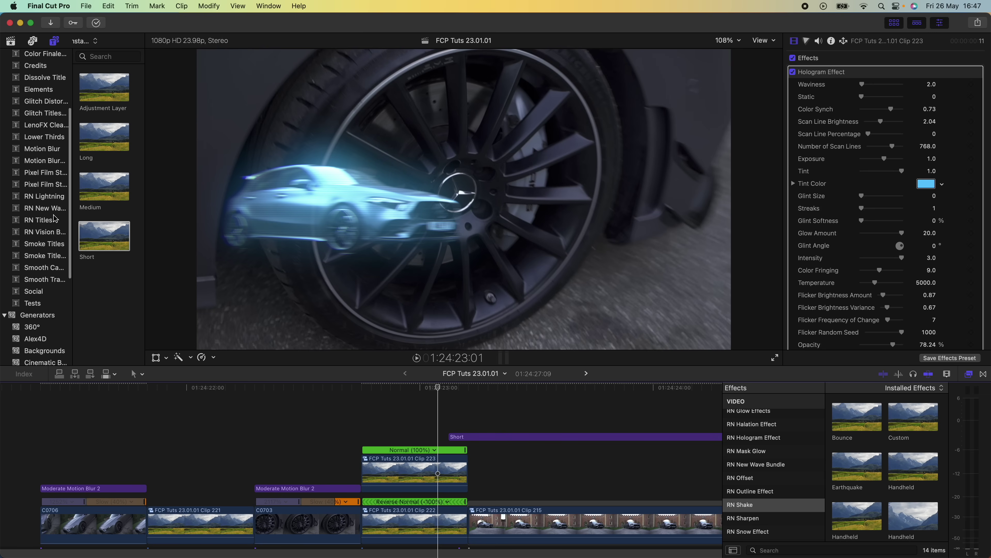
left_click(59, 197)
left_click_drag(101, 177, 254, 342)
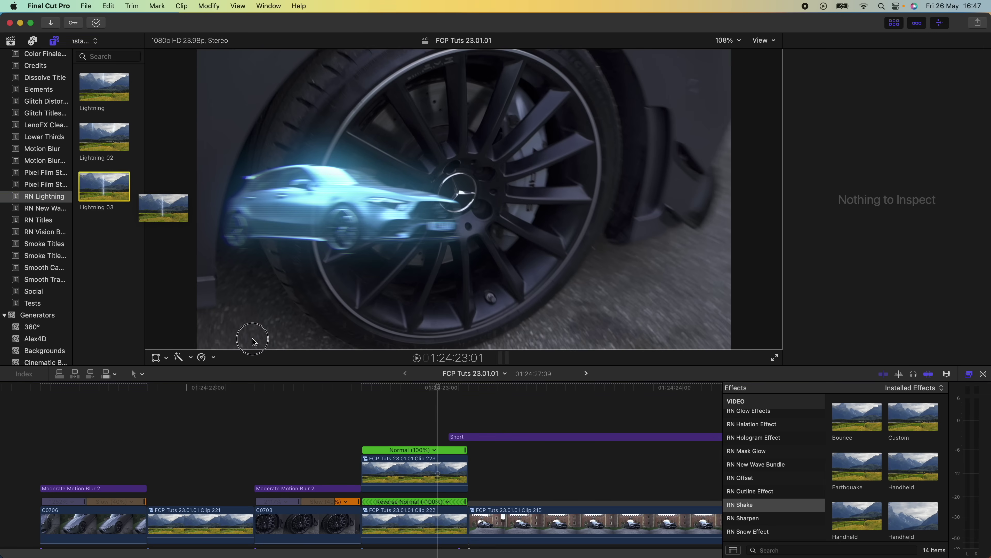
left_click_drag(402, 409, 402, 410)
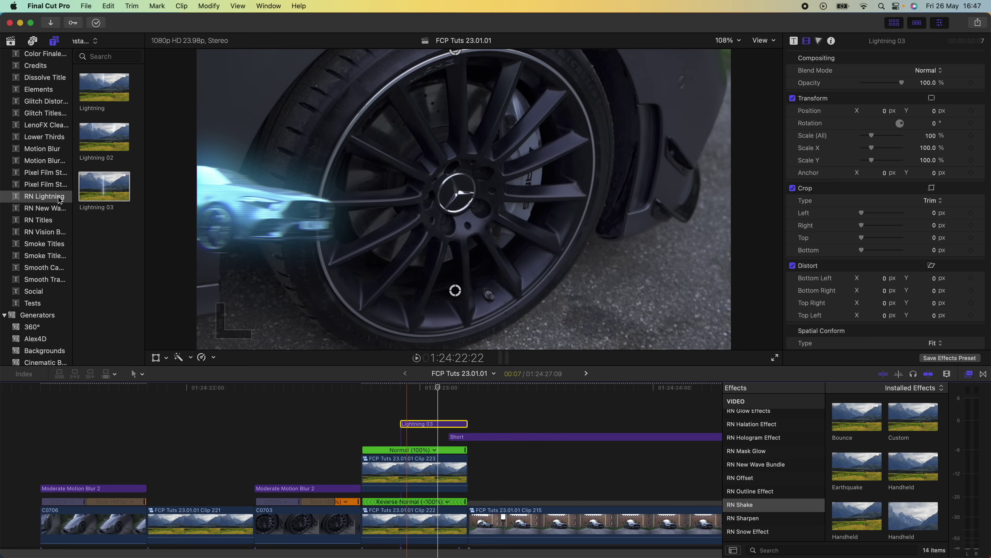
Position the lightning so it starts beyond the frame's left edge and ends at the upper part of the car.
left_click(450, 391)
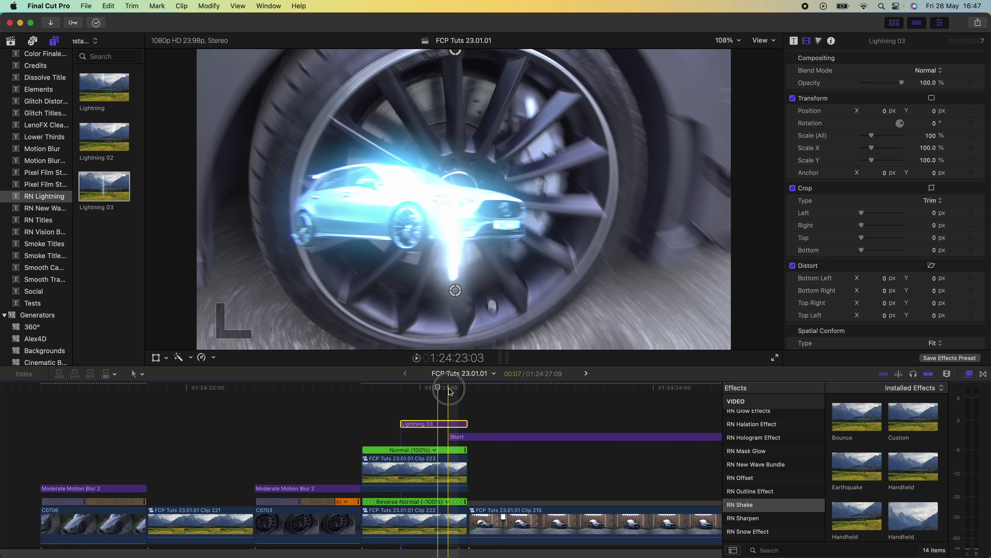
left_click_drag(455, 51, 185, 163)
left_click_drag(455, 290, 444, 180)
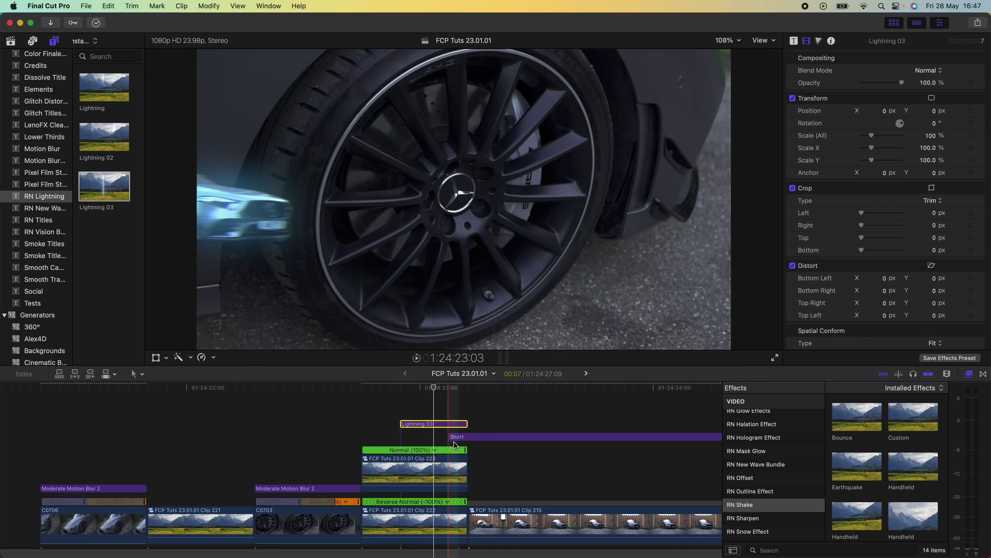
Duplicate the Lightning 03 title directly above itself and move the second bolt's start and end points lower across the car.
mouse_move(451, 424)
left_mouse_down()
mouse_move(440, 426)
mouse_move(450, 425)
left_mouse_up()
left_click_drag(191, 169, 203, 239)
left_click_drag(443, 188, 437, 244)
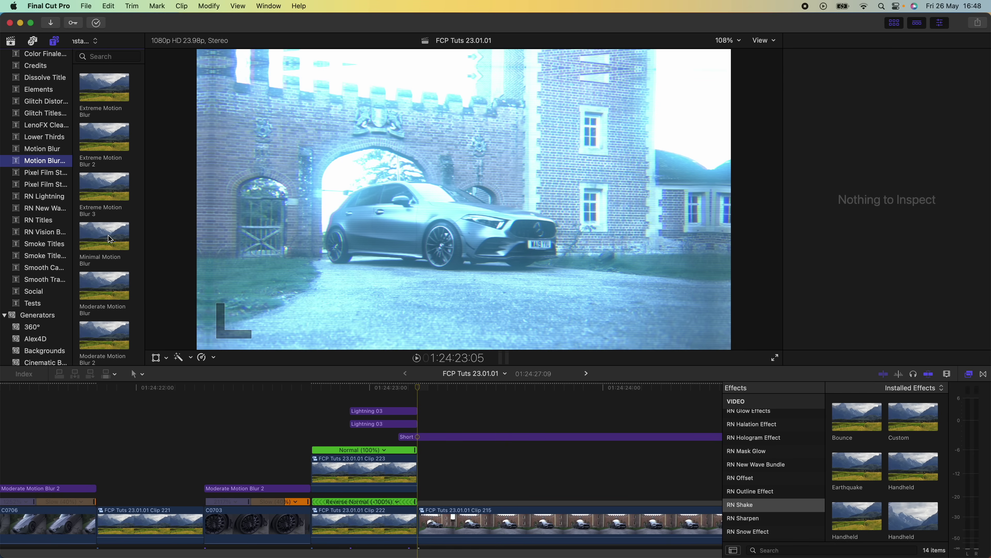
Add a short Moderate Motion Blur 2 title over the start of Clip 215 and play back the finished transition.
scroll(110, 239, "down", 3)
left_click_drag(105, 238, 427, 410)
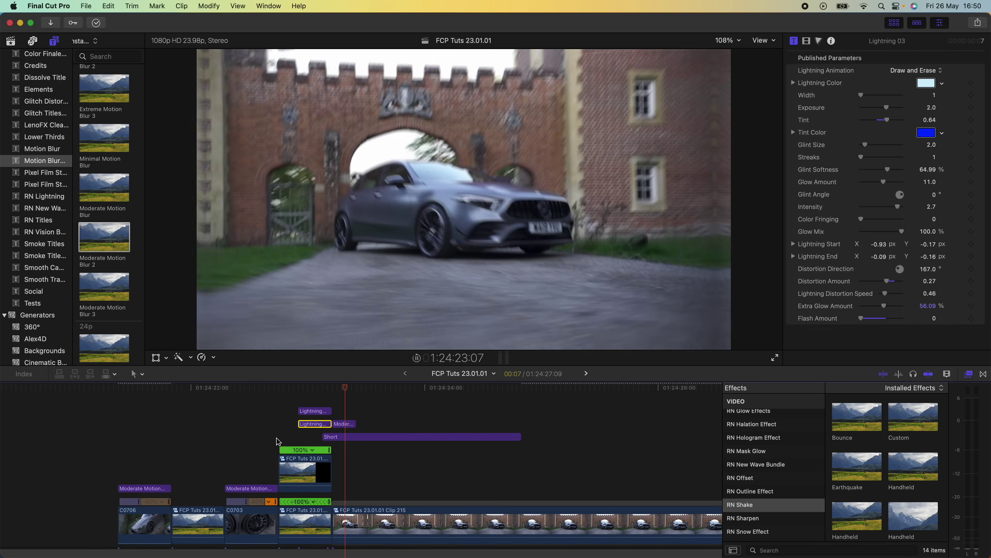
key("space")
key("space")
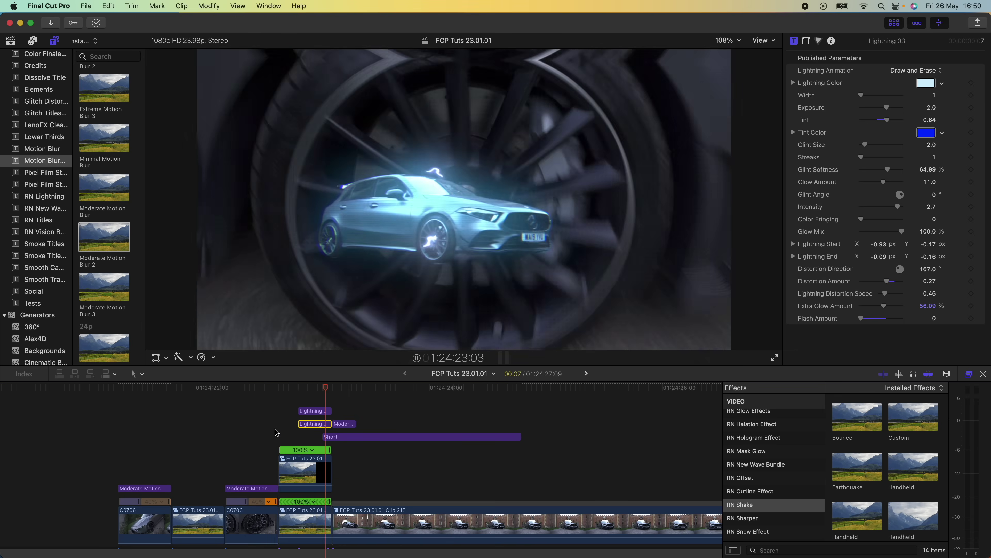